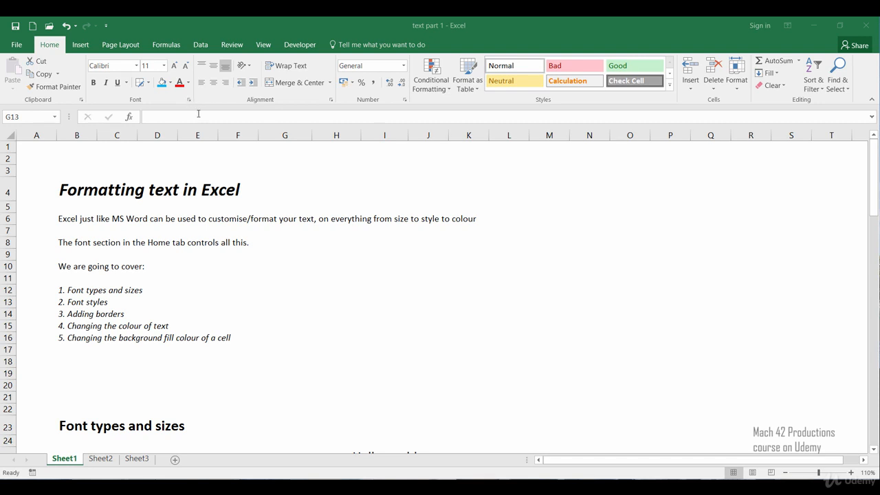
# Examine the Calibri and Times New Roman "Hello world" samples in cells B25 and B27
pyautogui.click(333, 301)
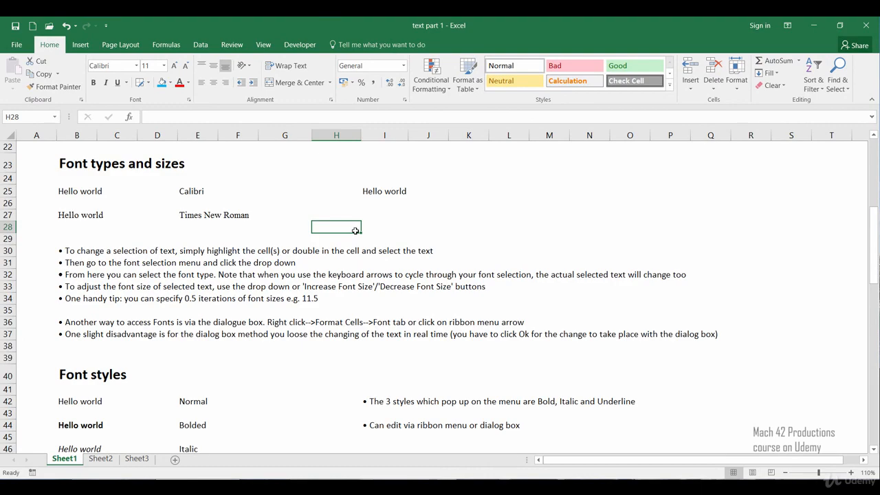
pyautogui.click(77, 192)
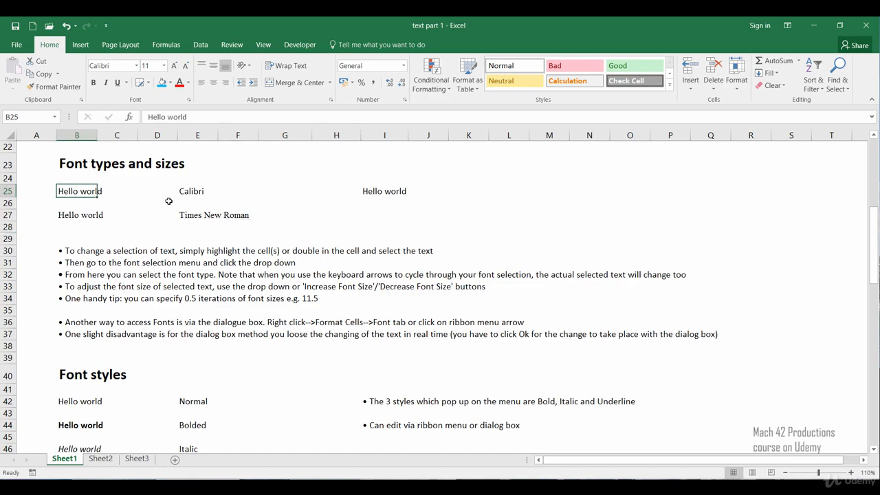
pyautogui.click(85, 218)
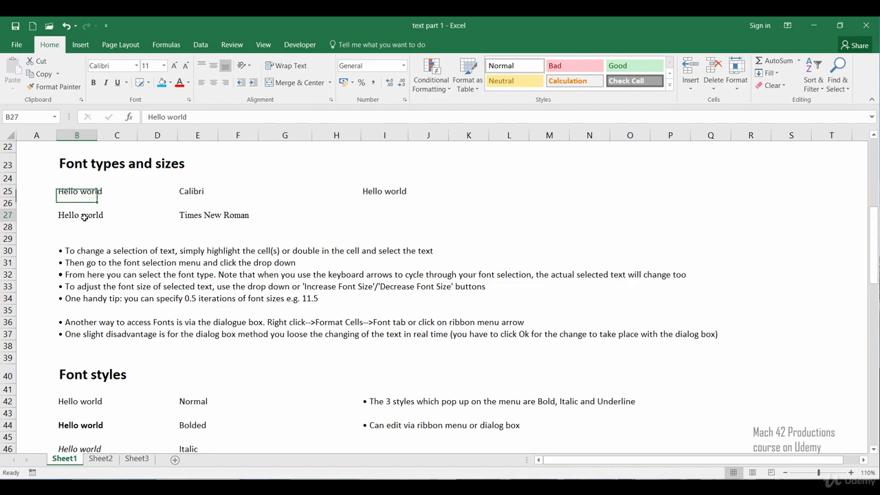
pyautogui.click(164, 231)
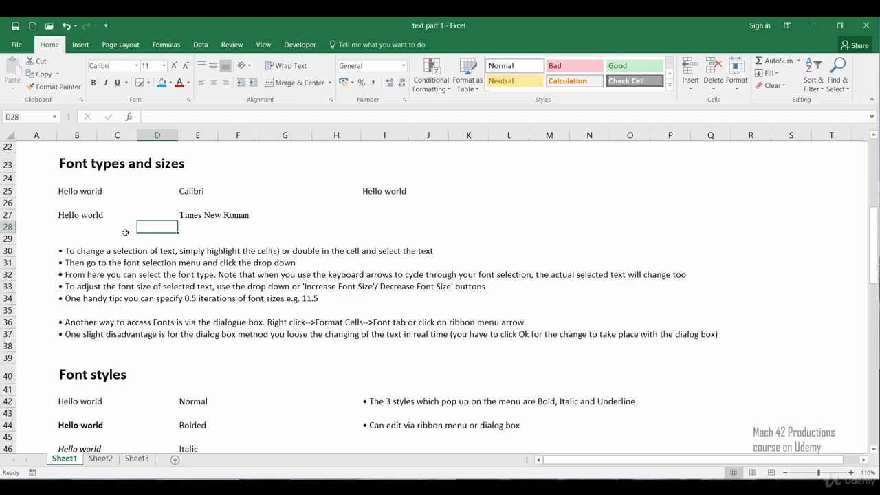
# Change the font of the "Hello world" text in cell I25 to Arial
pyautogui.click(385, 207)
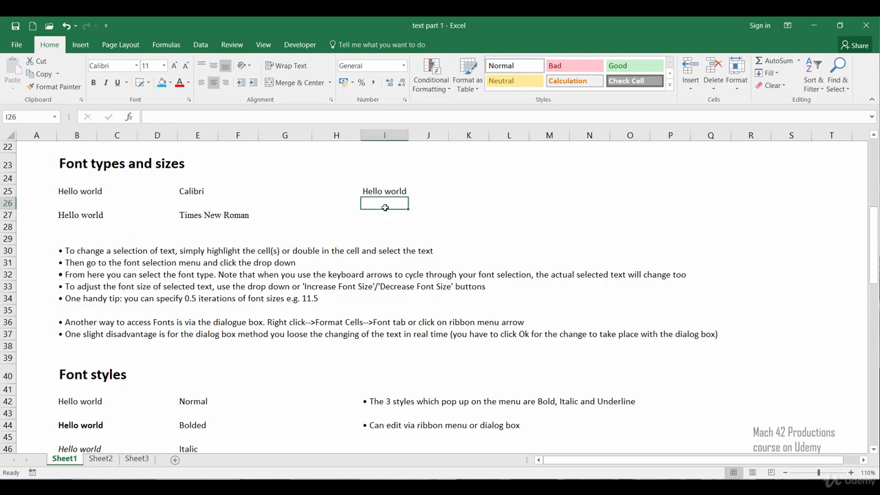
pyautogui.click(384, 193)
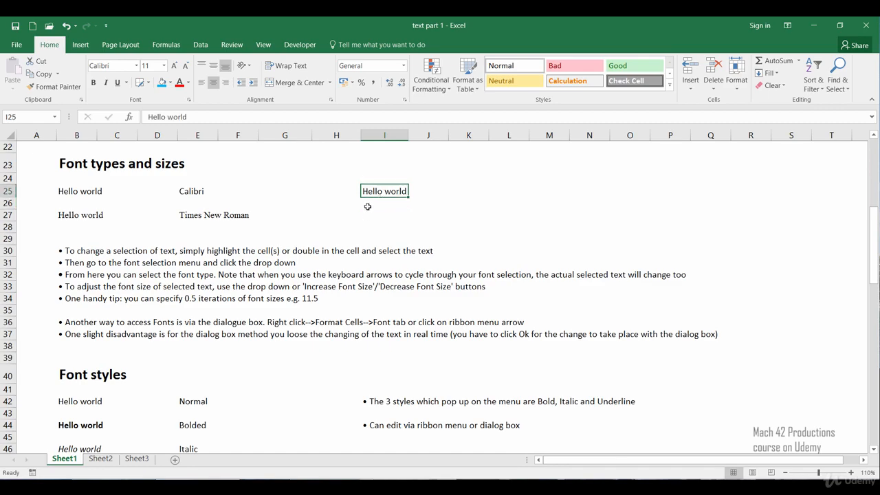
pyautogui.doubleClick(364, 191)
pyautogui.moveTo(364, 192); pyautogui.dragTo(407, 191)
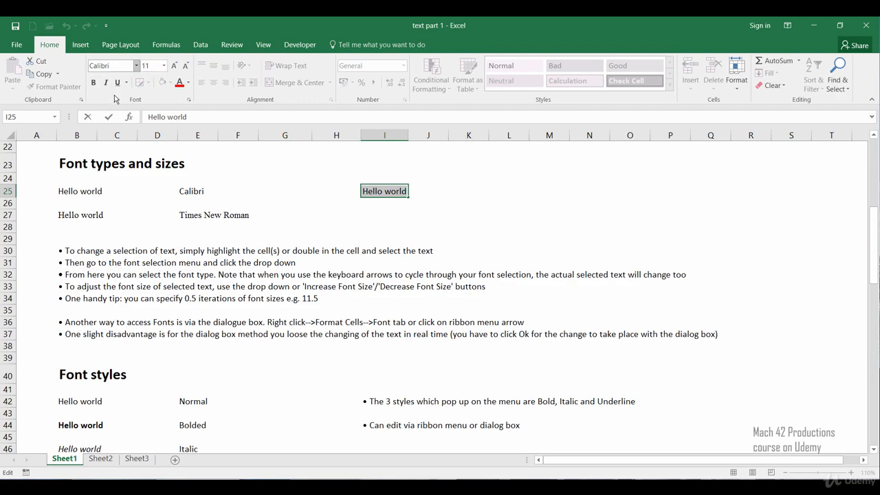
pyautogui.hotkey('ctrl', 'u')
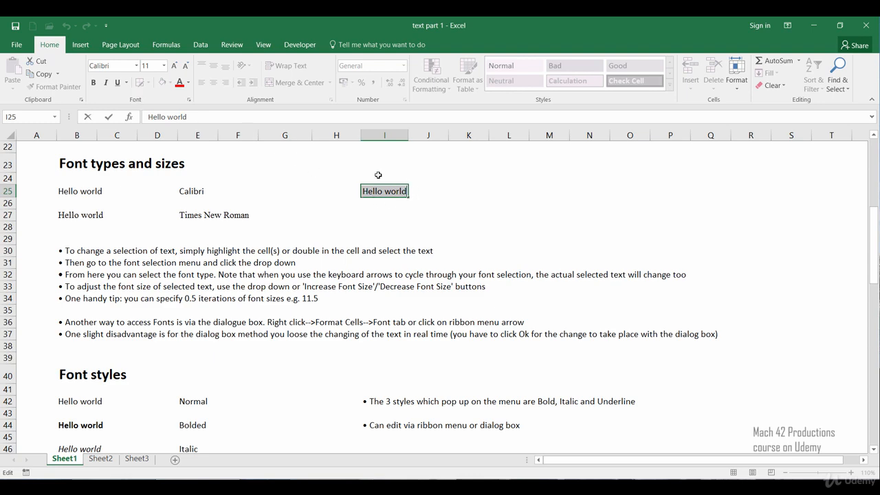
pyautogui.click(136, 65)
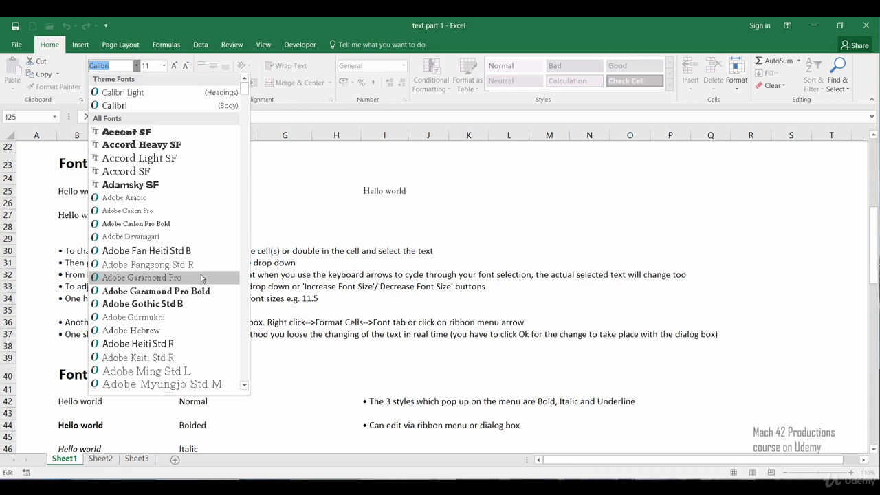
pyautogui.moveTo(246, 87); pyautogui.dragTo(247, 89)
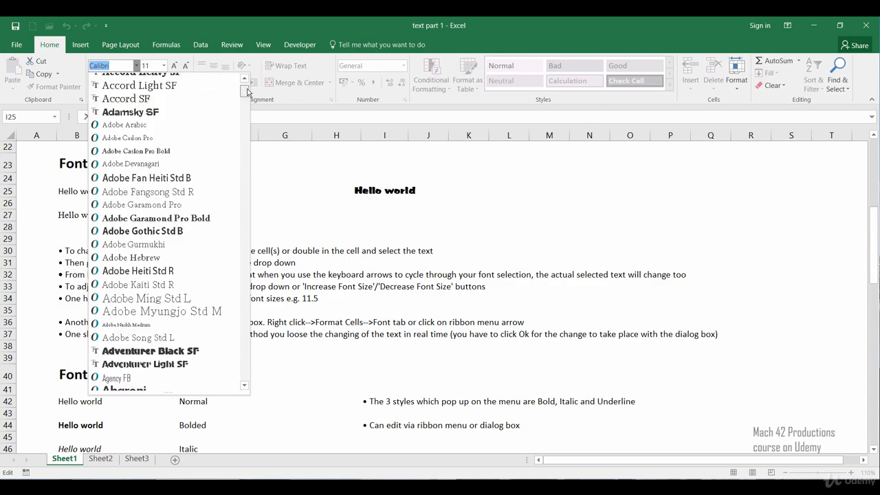
pyautogui.moveTo(247, 91); pyautogui.dragTo(249, 113)
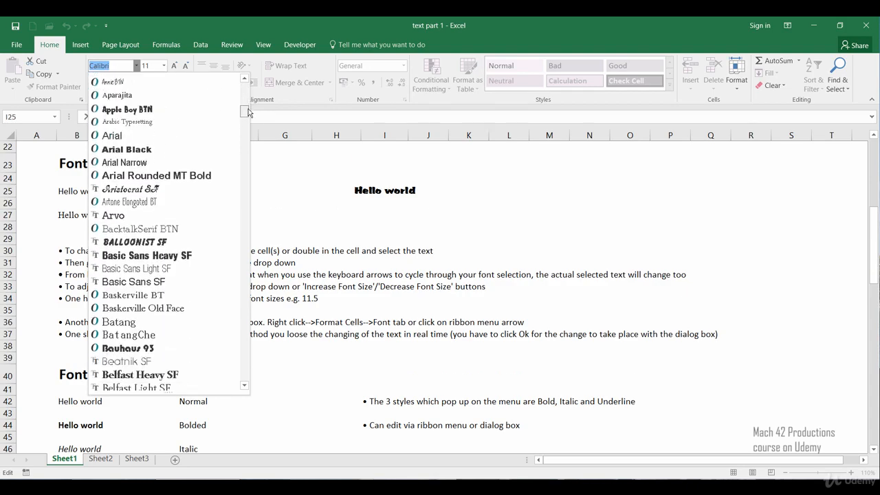
pyautogui.click(192, 138)
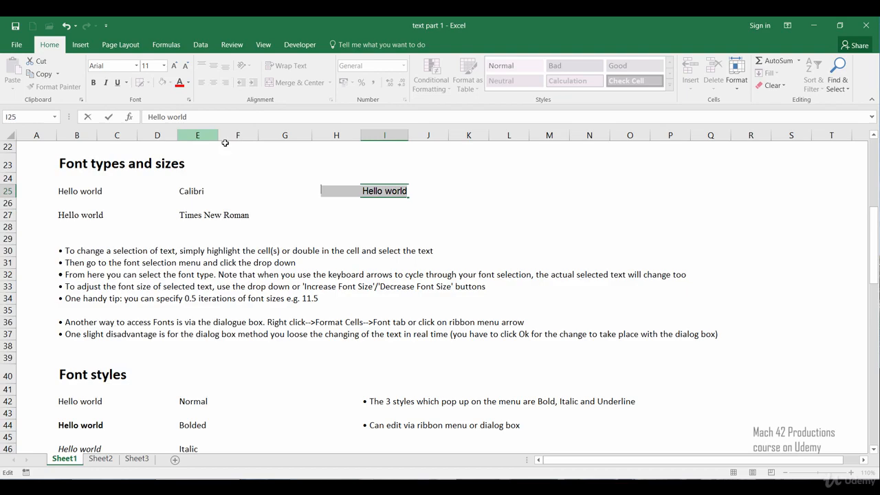
pyautogui.click(348, 218)
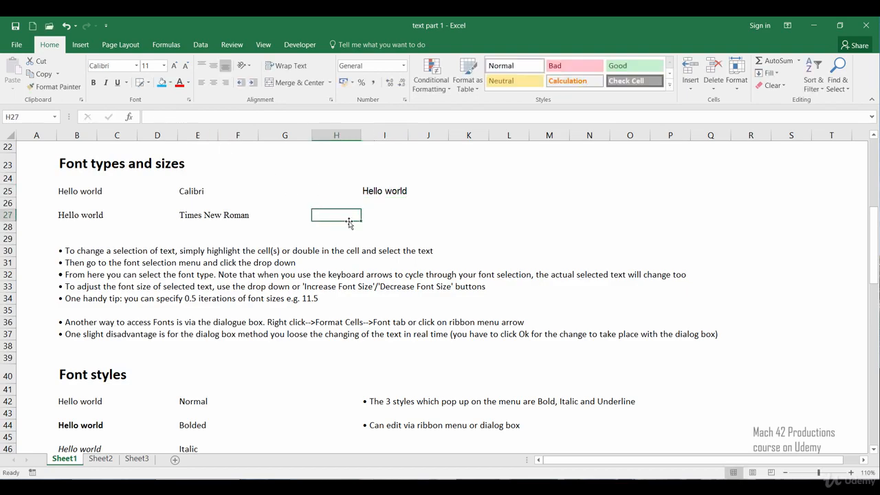
# Set the font size of the "Hello world" text in cell I25 to 12
pyautogui.click(371, 193)
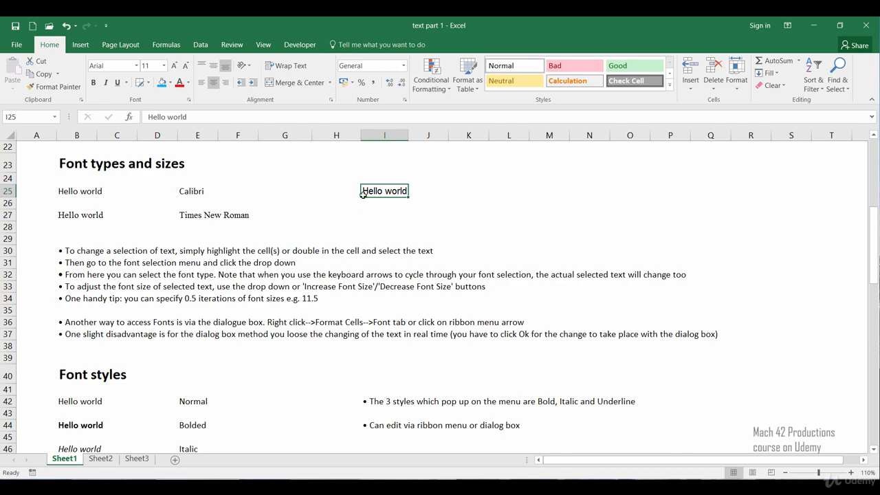
pyautogui.click(165, 66)
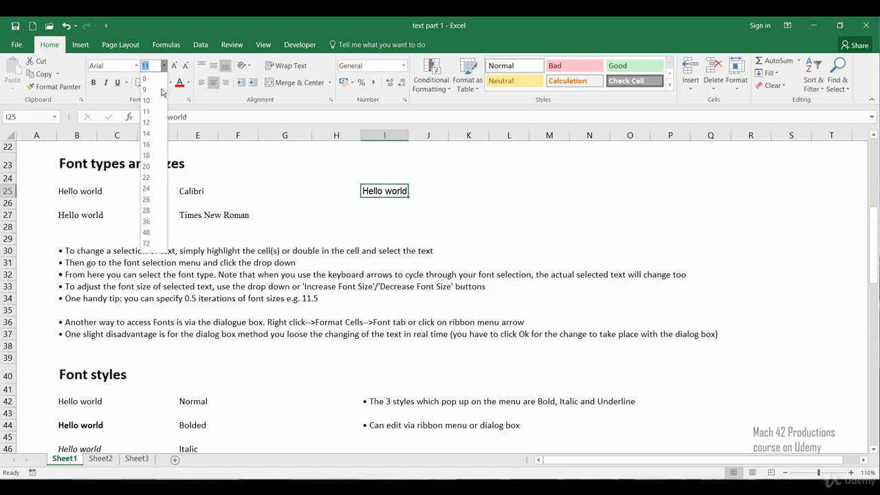
pyautogui.click(147, 122)
pyautogui.click(385, 223)
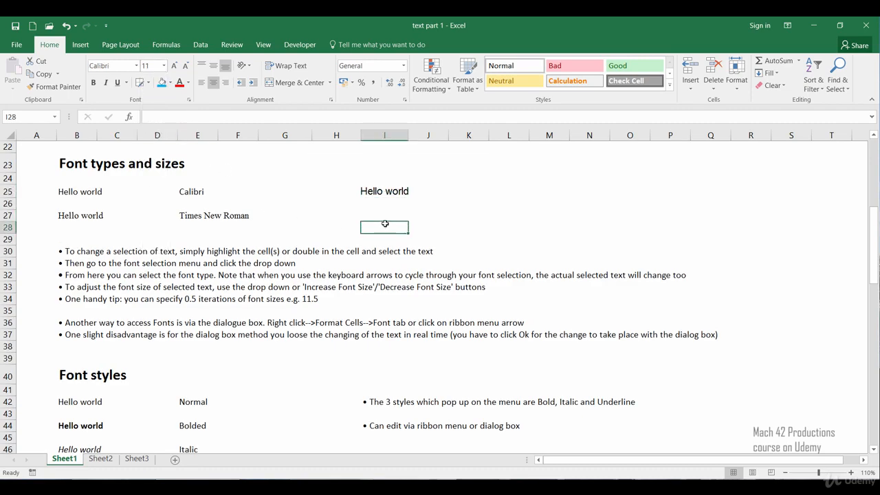
pyautogui.click(378, 203)
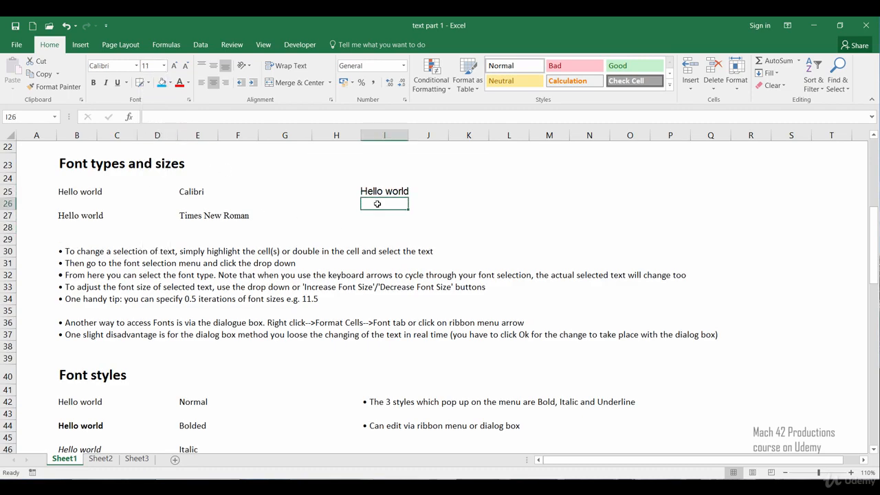
# Increase the font size of cell I25 by one increment to 14 and decrease it back to 12
pyautogui.click(372, 194)
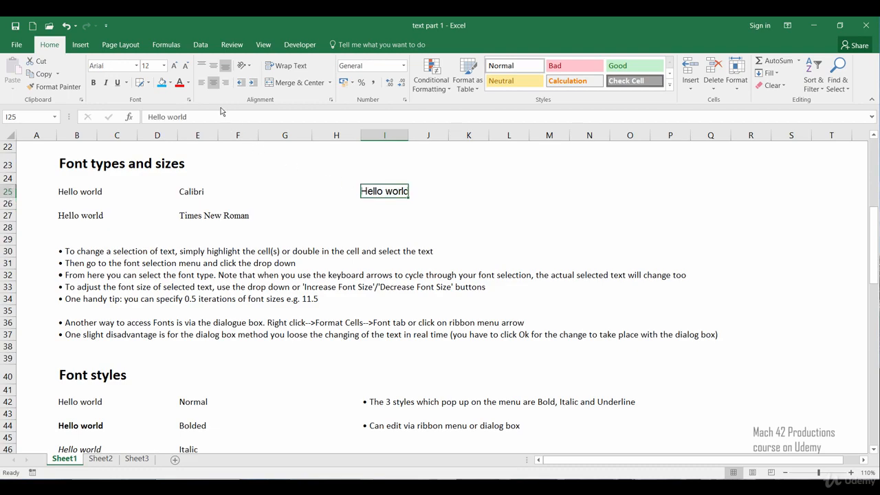
pyautogui.click(175, 67)
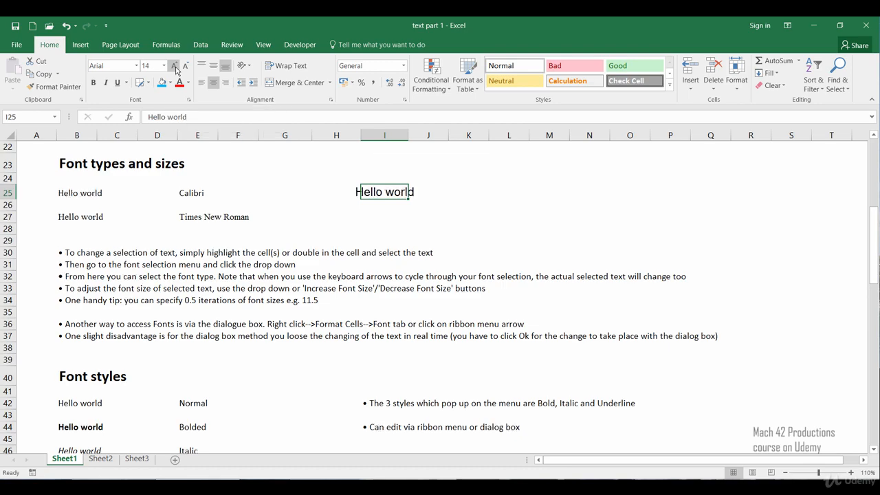
pyautogui.click(185, 69)
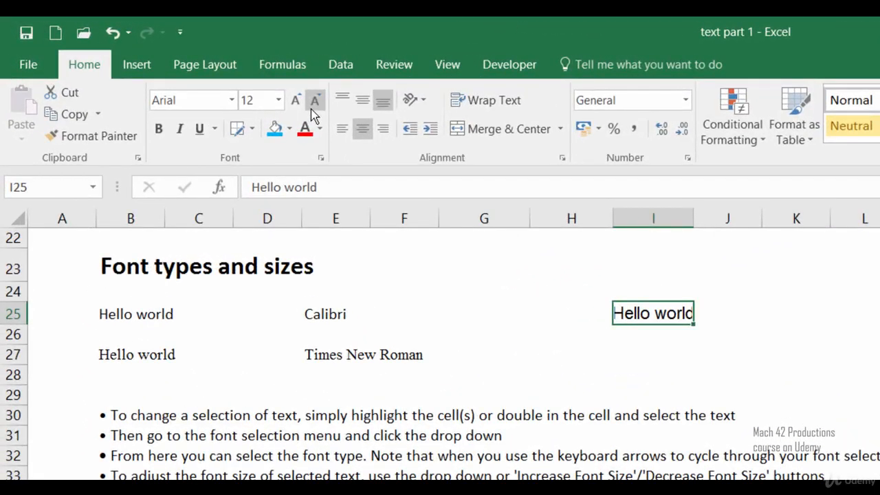
# Set the font size of cell I25 to the custom half-point value 11.5
pyautogui.click(262, 102)
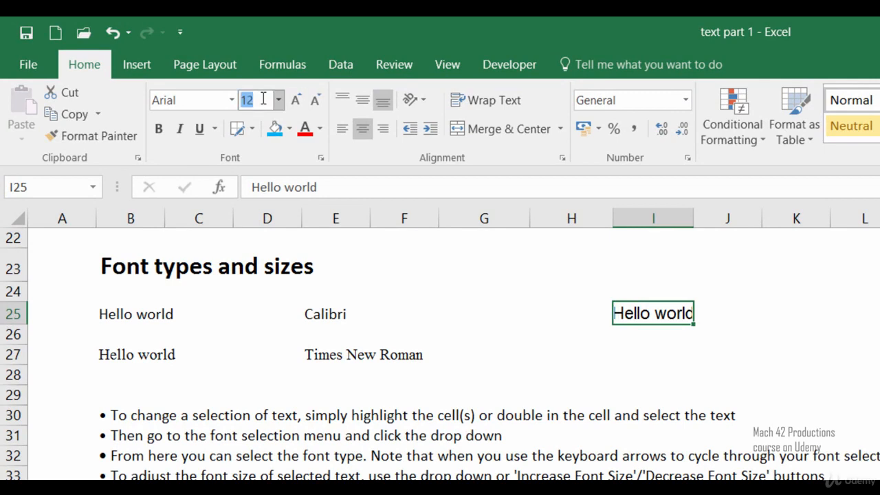
pyautogui.write('11.5')
pyautogui.press('Return')
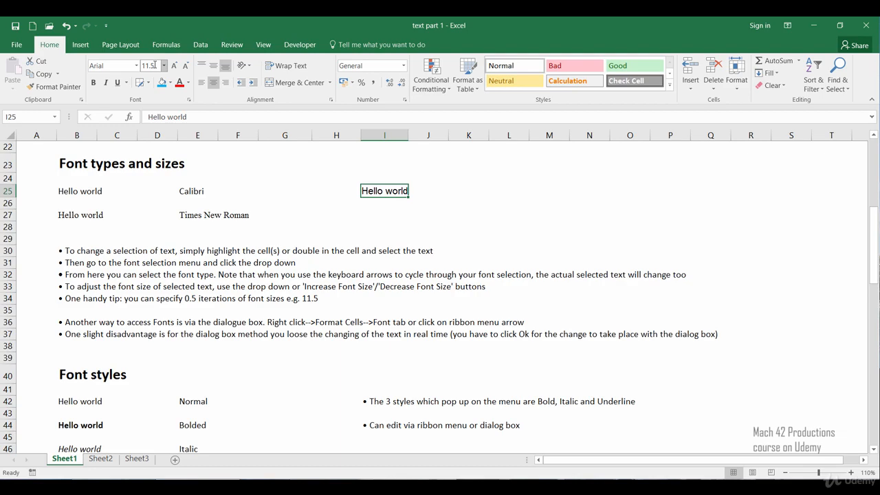
# Review the font settings of cell I25 in the Format Cells dialog, moving the dialog clear of the cell, and close it
pyautogui.click(190, 100)
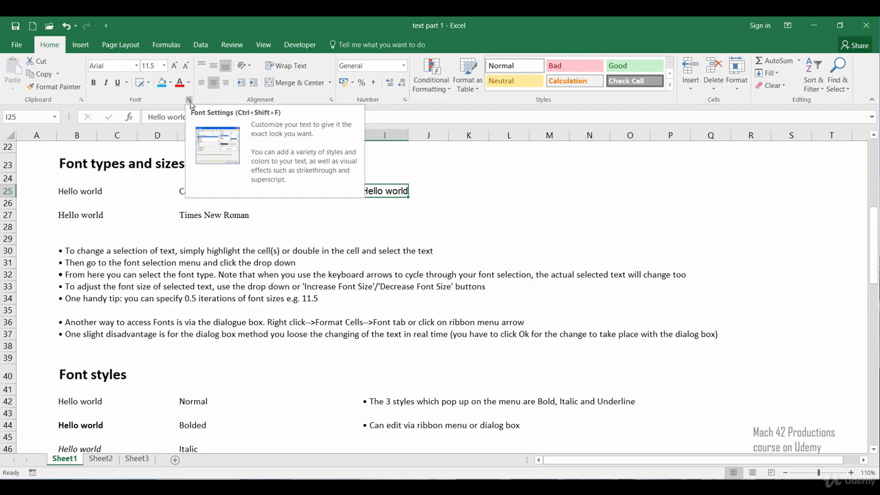
pyautogui.click(190, 101)
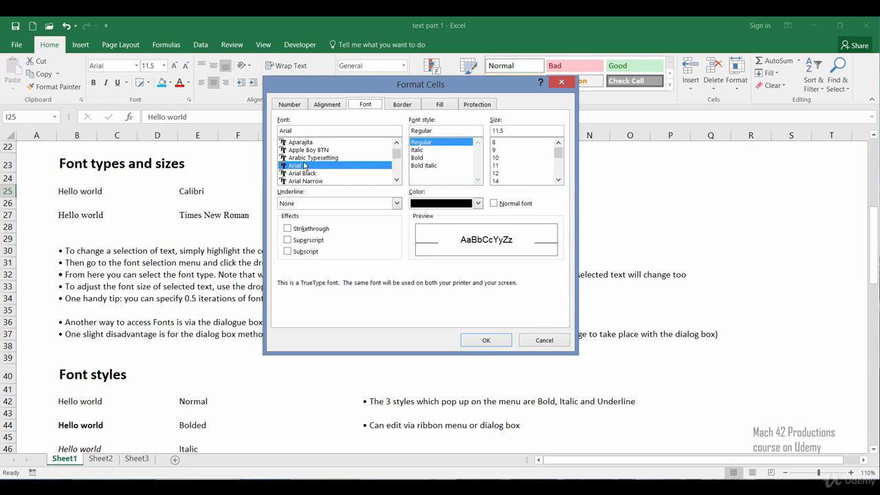
pyautogui.moveTo(377, 92); pyautogui.dragTo(580, 146)
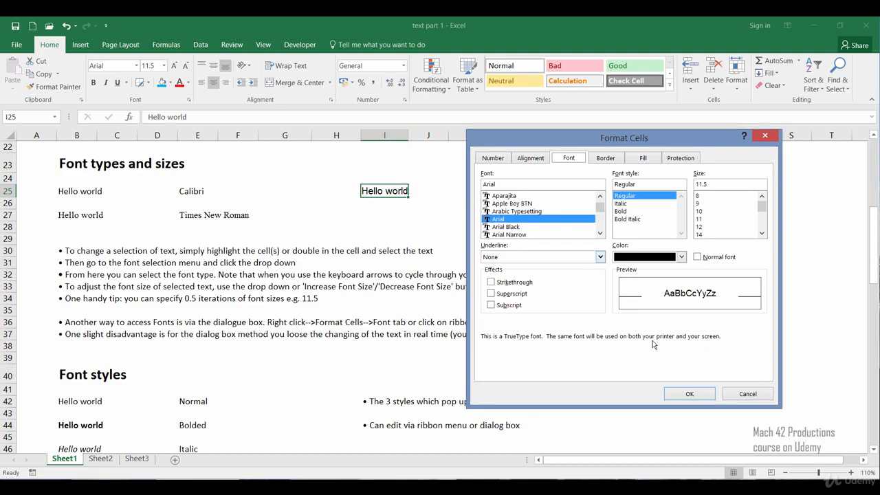
pyautogui.click(684, 391)
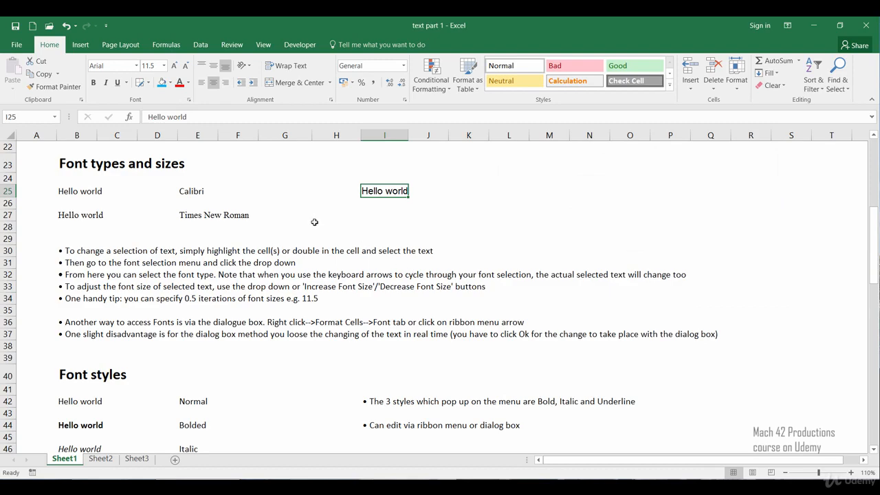
# Reopen Format Cells for cell I25, browse the font list, and cancel the dialog
pyautogui.rightClick(372, 190)
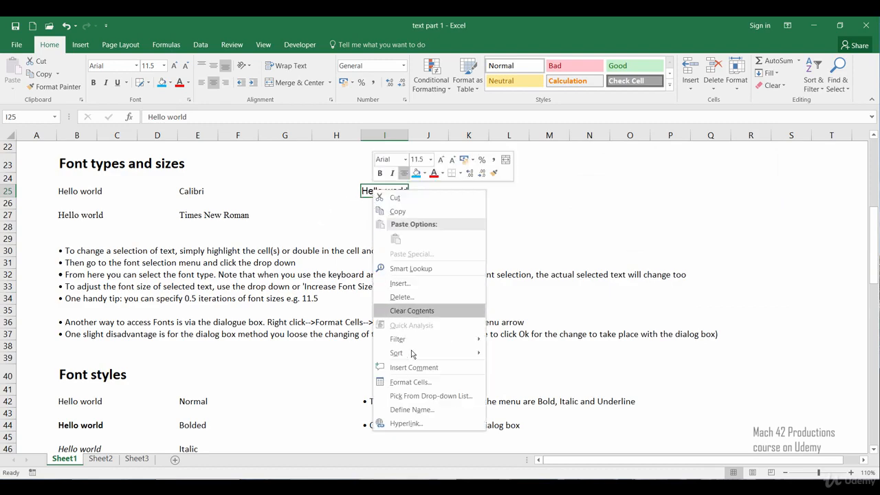
pyautogui.click(420, 383)
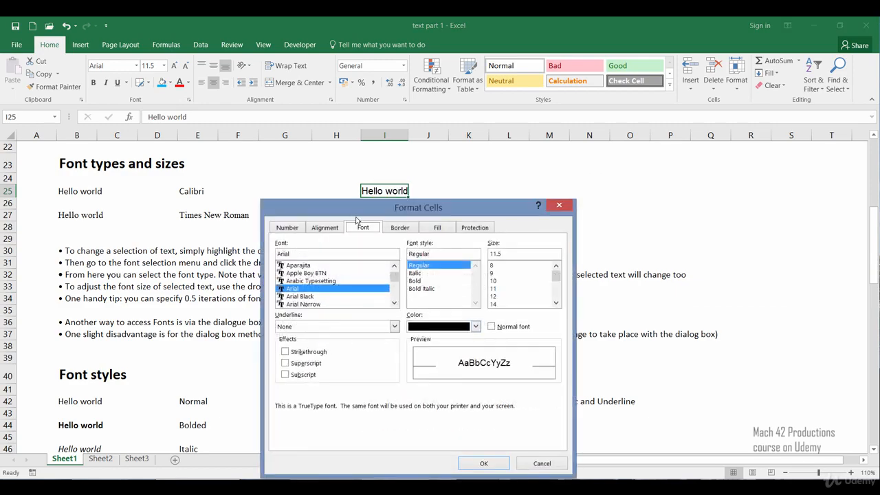
pyautogui.moveTo(353, 211); pyautogui.dragTo(347, 146)
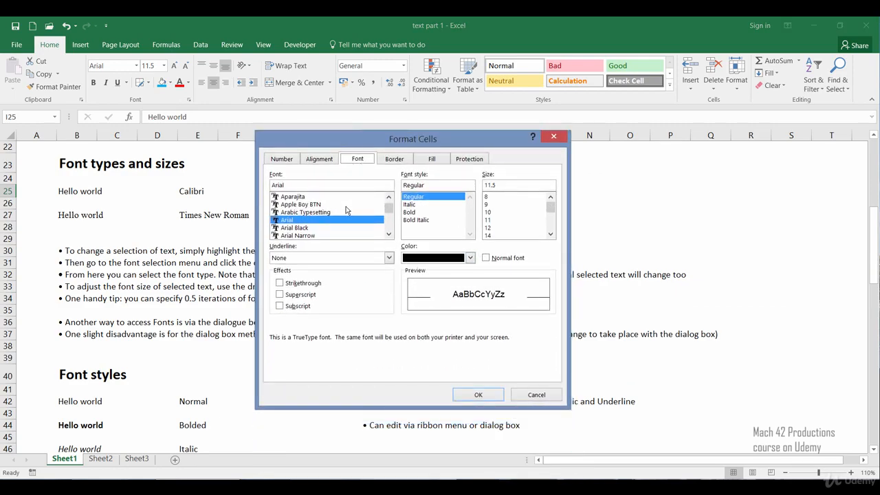
pyautogui.scroll(1, 345, 216)
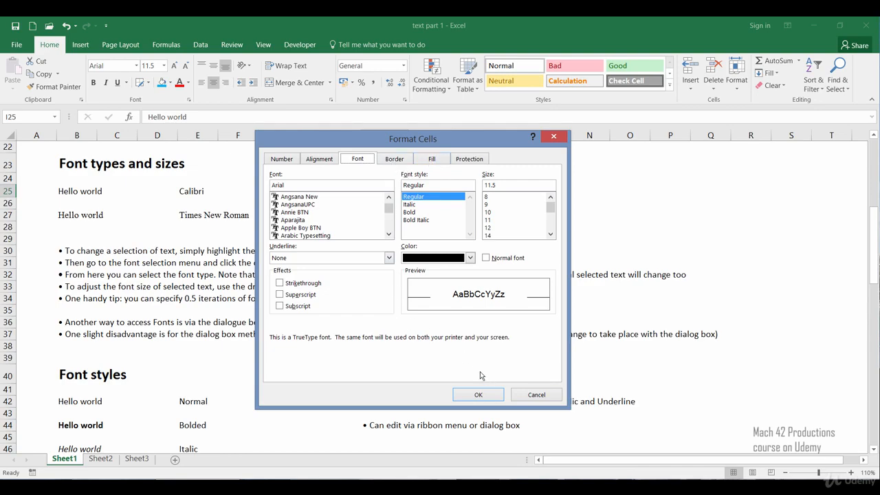
pyautogui.click(516, 397)
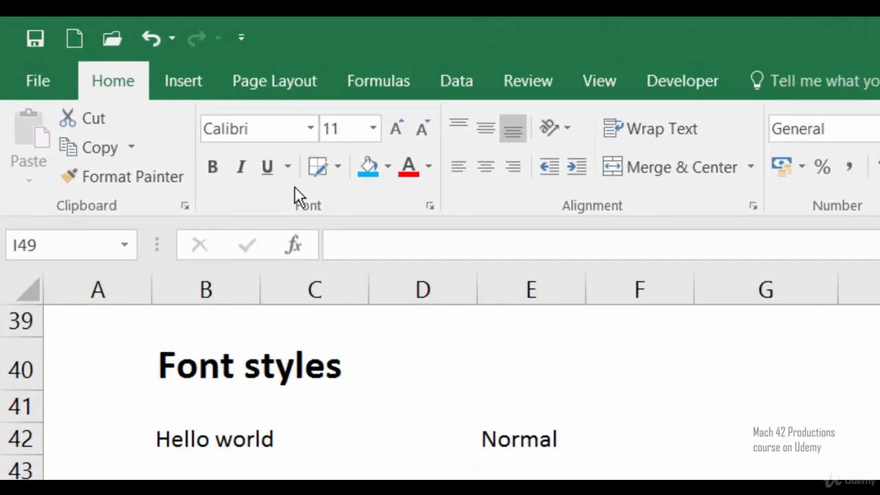
# Review the available underline options and examine the font style applied to each Hello world sample in cells B42 to B54
pyautogui.click(292, 177)
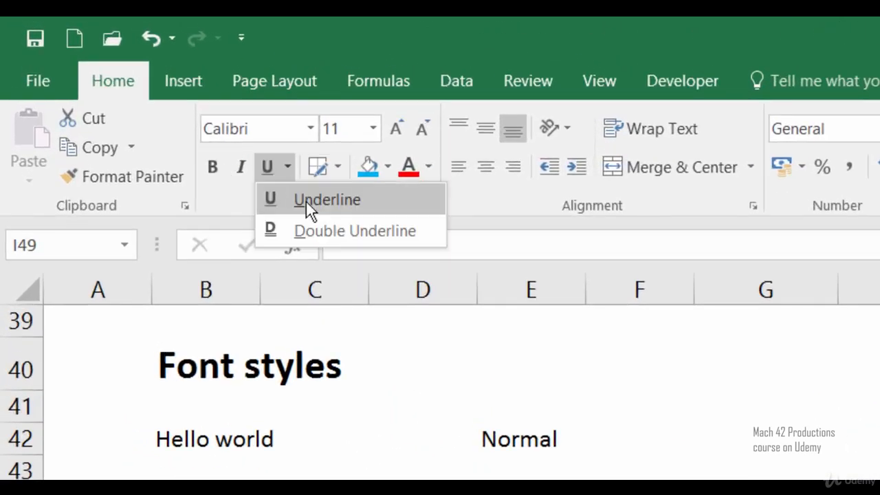
pyautogui.click(221, 204)
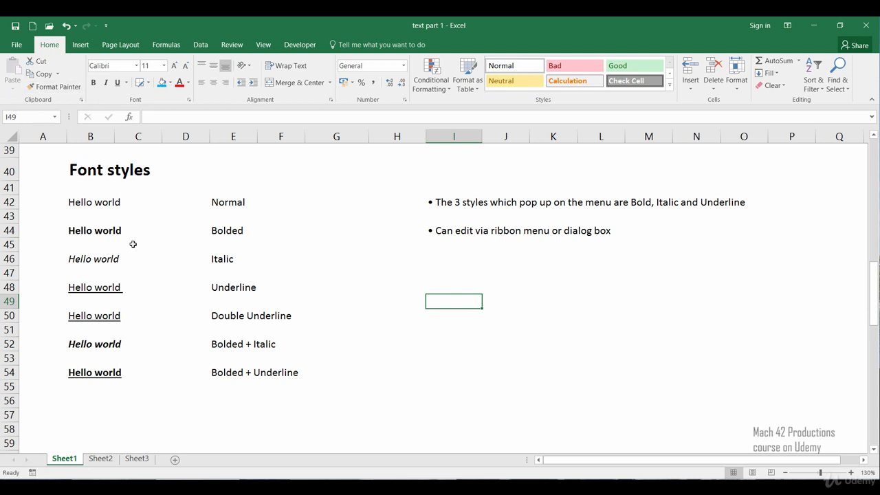
pyautogui.click(83, 204)
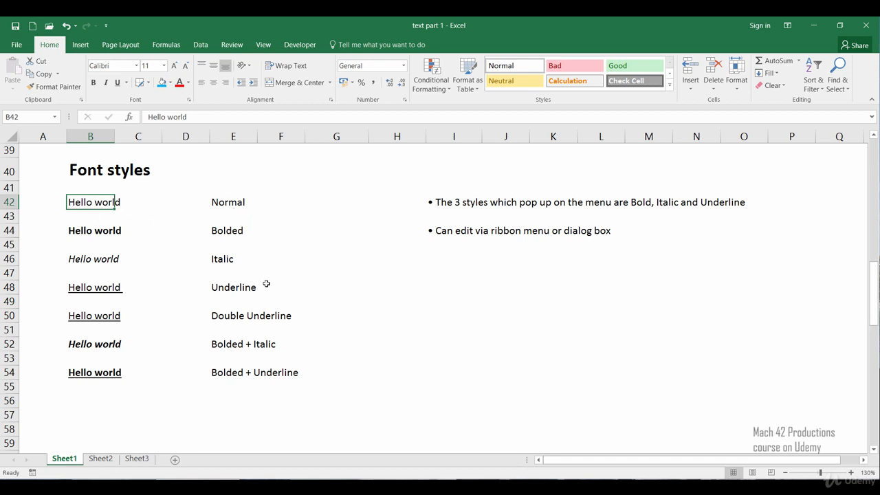
pyautogui.click(110, 234)
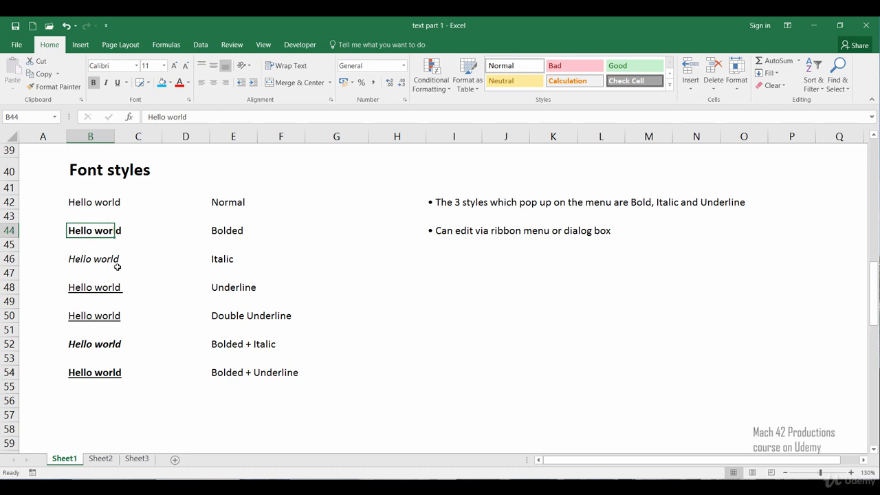
pyautogui.click(95, 262)
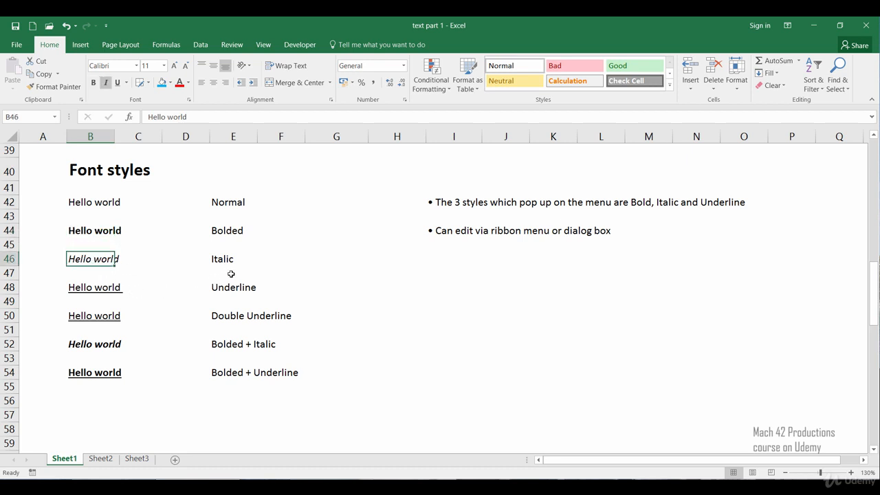
pyautogui.click(113, 289)
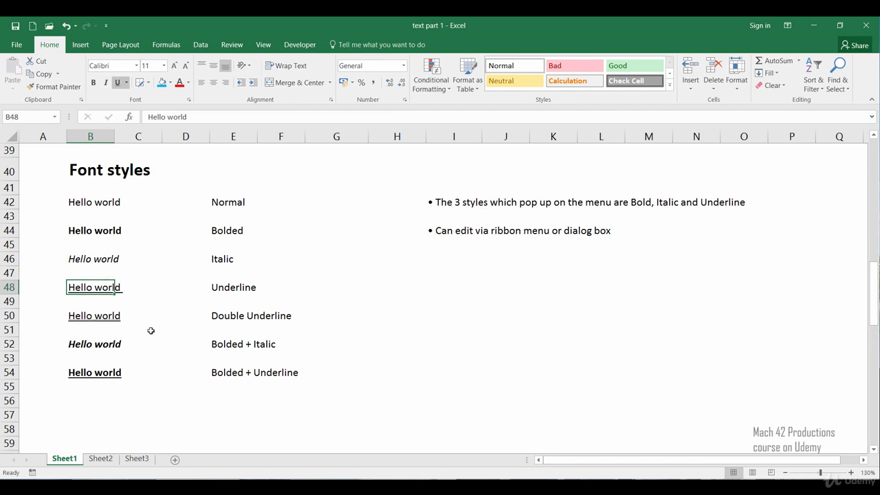
pyautogui.click(97, 318)
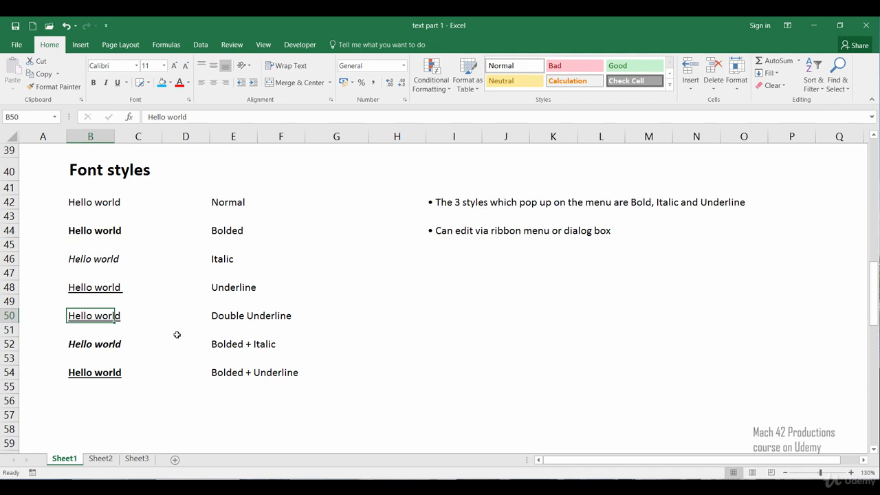
pyautogui.click(113, 345)
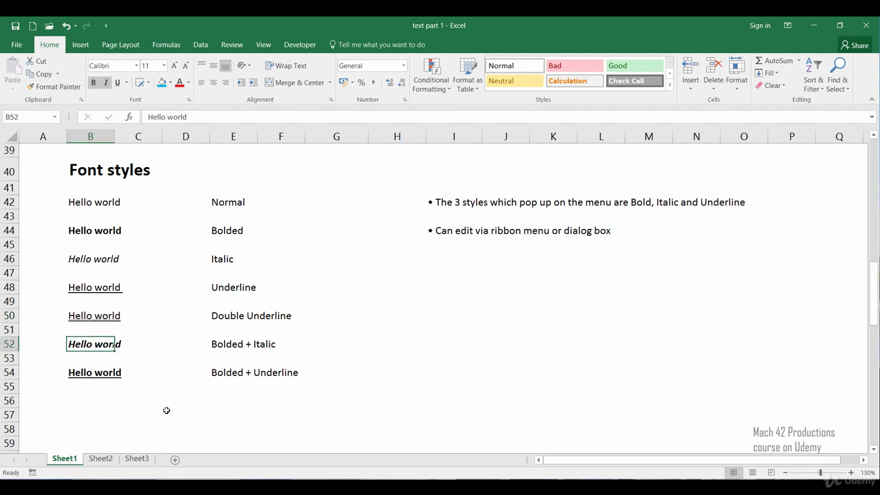
pyautogui.click(99, 375)
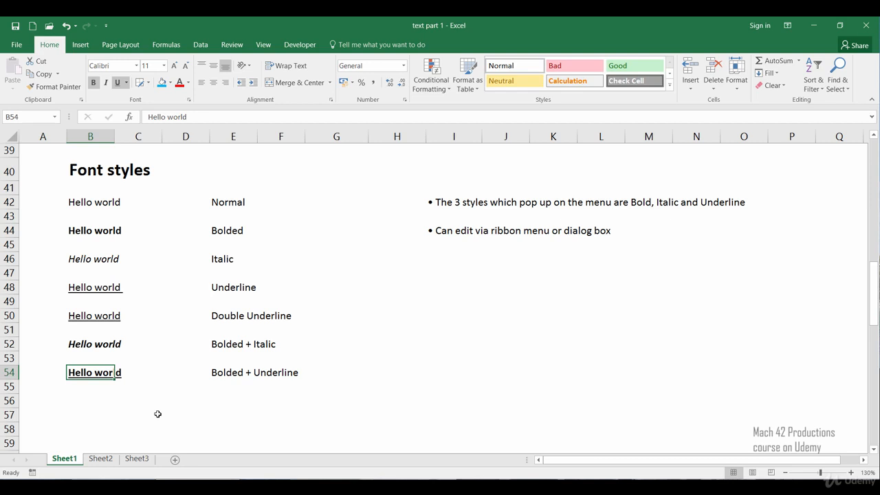
pyautogui.click(100, 342)
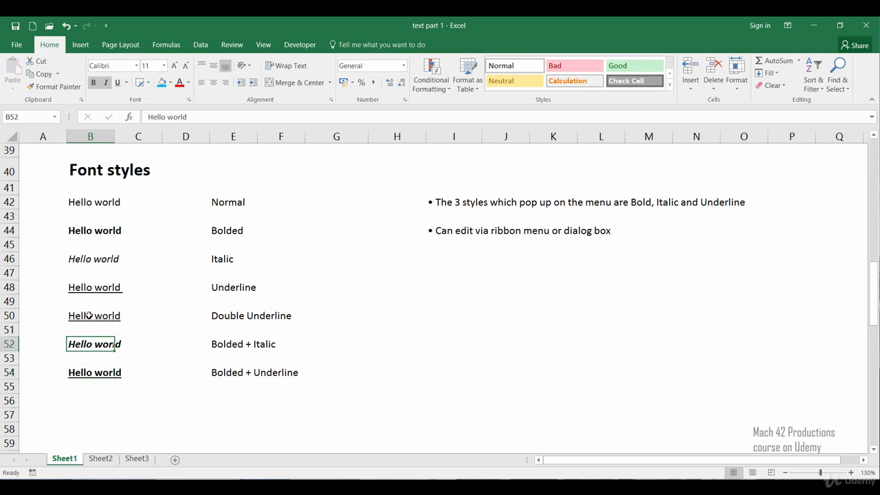
pyautogui.click(89, 316)
pyautogui.click(82, 288)
pyautogui.click(89, 260)
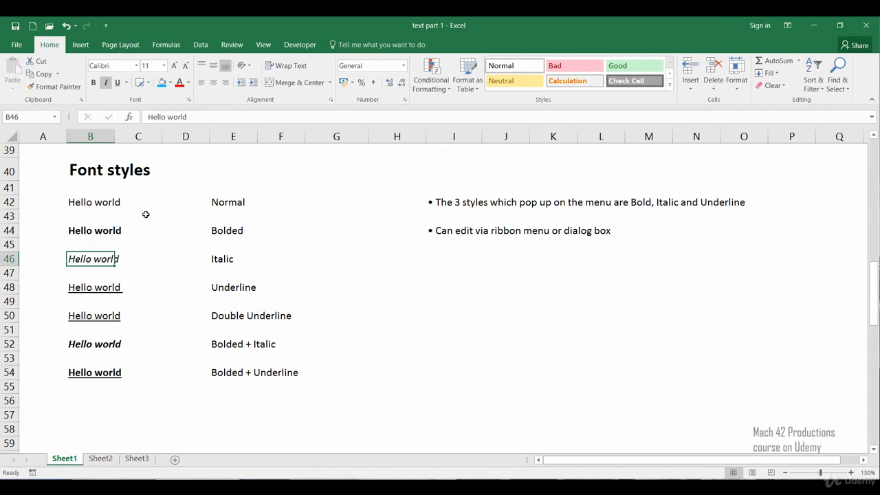
pyautogui.click(361, 302)
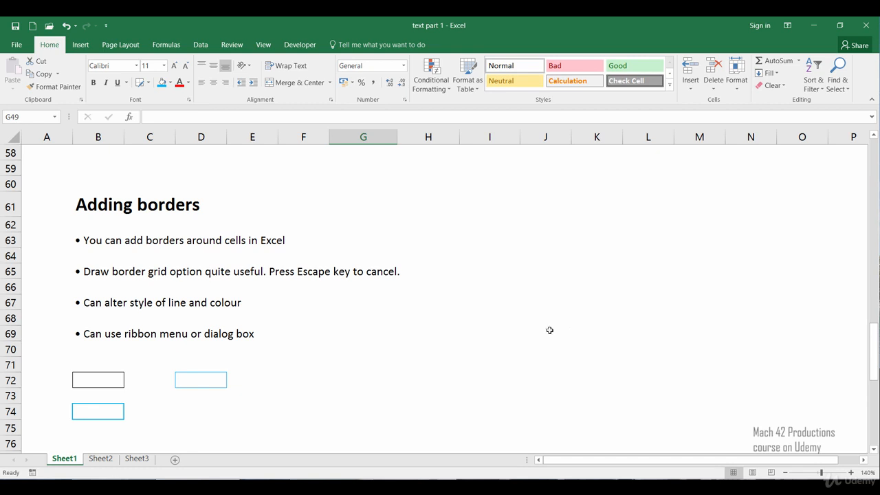
# Draw a border grid over cells G68:H70 in the Adding borders section with Draw Border Grid, and exit drawing mode
pyautogui.click(334, 320)
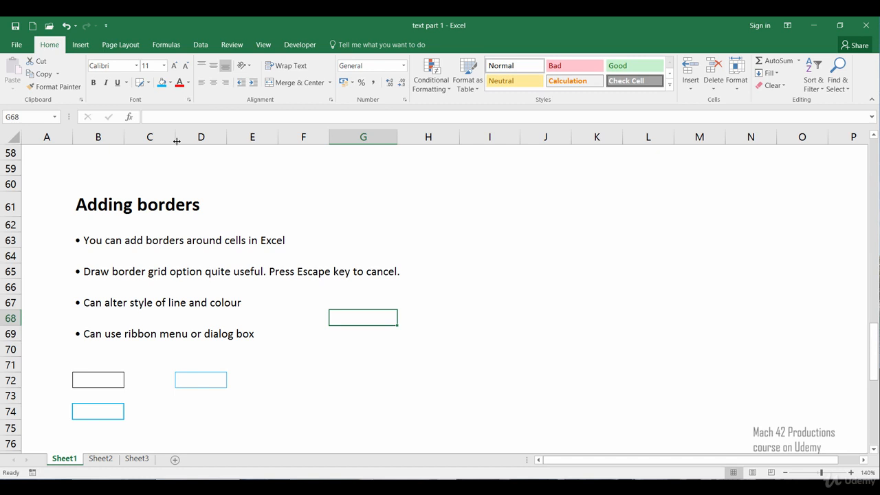
pyautogui.click(148, 83)
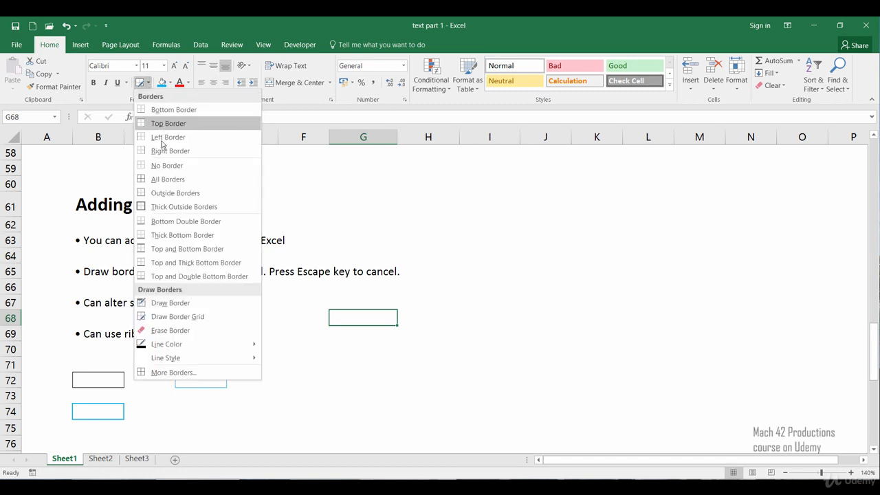
pyautogui.click(213, 323)
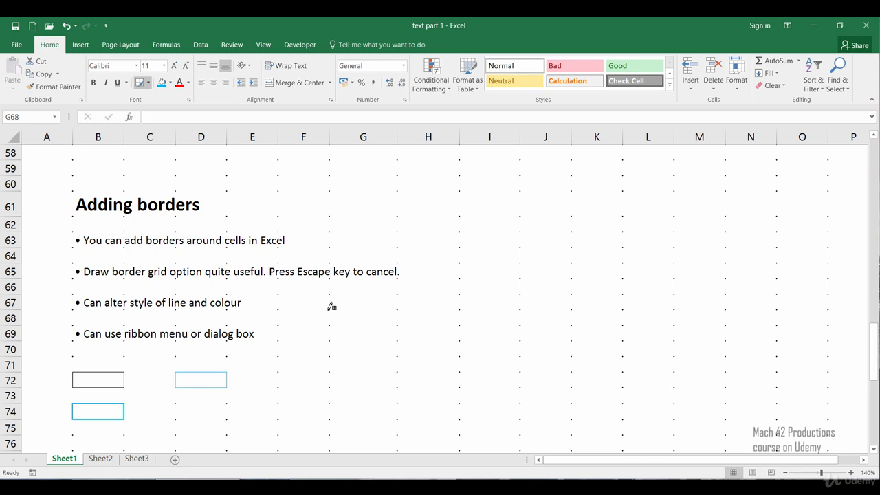
pyautogui.moveTo(330, 307)
pyautogui.mouseDown()
pyautogui.moveTo(387, 330)
pyautogui.moveTo(472, 340)
pyautogui.moveTo(427, 356)
pyautogui.moveTo(305, 353)
pyautogui.moveTo(429, 356)
pyautogui.moveTo(480, 340)
pyautogui.mouseUp()
pyautogui.moveTo(506, 288)
pyautogui.mouseDown()
pyautogui.moveTo(560, 222)
pyautogui.moveTo(608, 338)
pyautogui.moveTo(596, 356)
pyautogui.moveTo(495, 371)
pyautogui.moveTo(338, 365)
pyautogui.moveTo(308, 351)
pyautogui.moveTo(423, 347)
pyautogui.mouseUp()
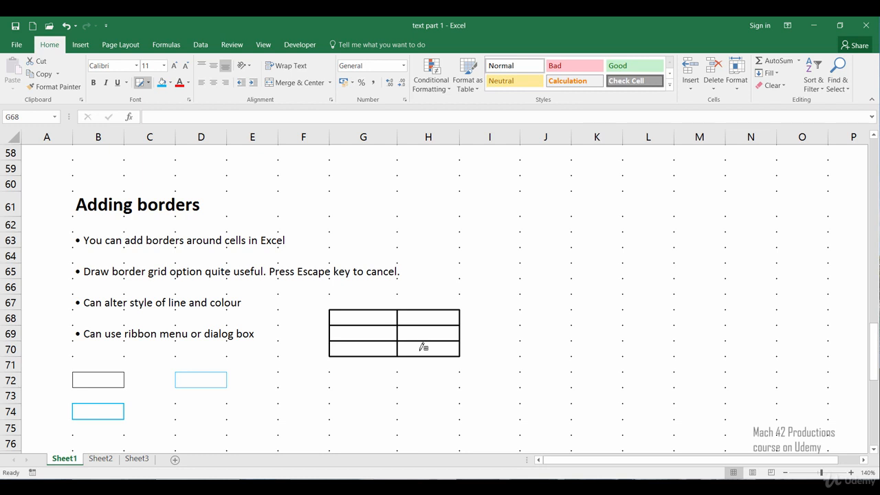
pyautogui.moveTo(423, 347); pyautogui.dragTo(415, 350)
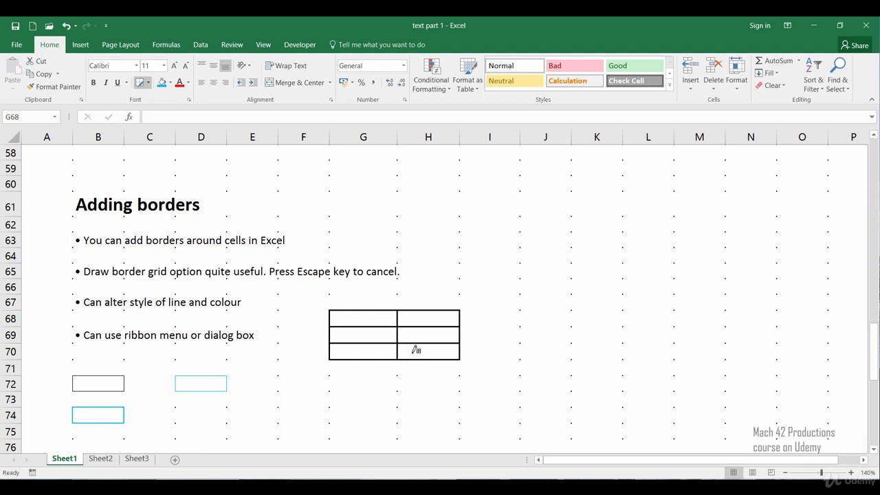
pyautogui.press('Escape')
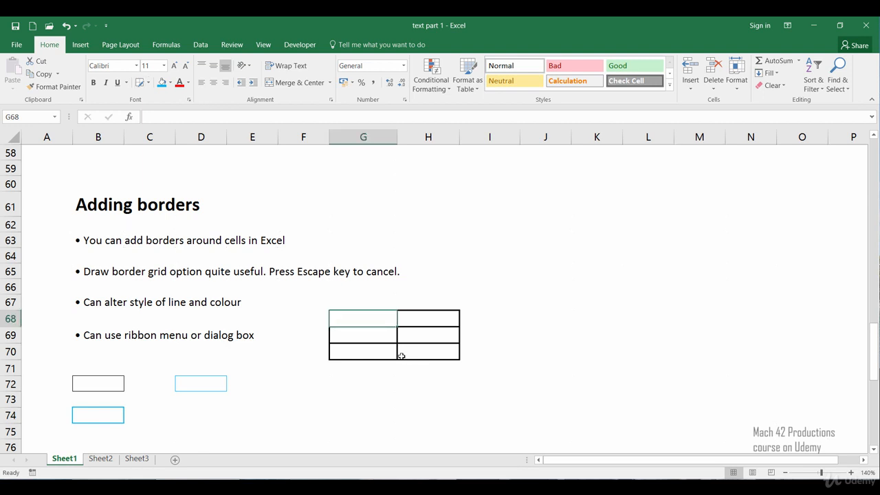
pyautogui.click(299, 358)
pyautogui.click(323, 393)
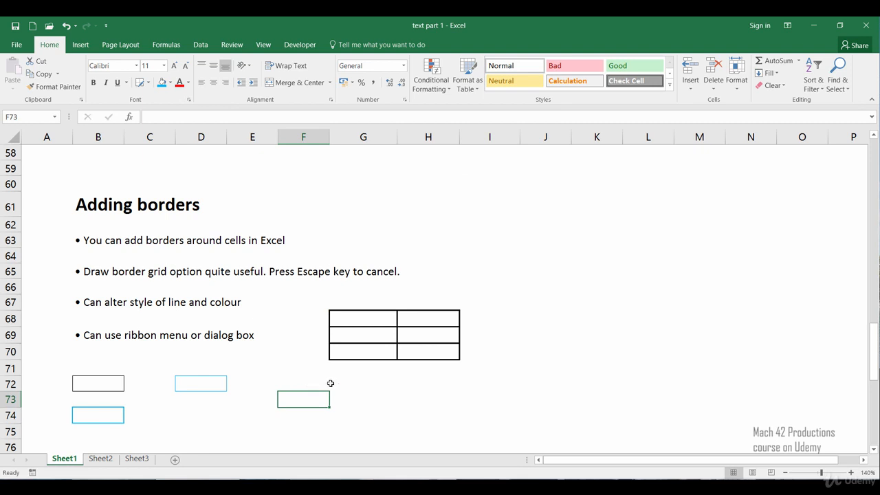
# Add a thin solid top border to the range G72:H74 through the Format Cells border settings
pyautogui.click(345, 380)
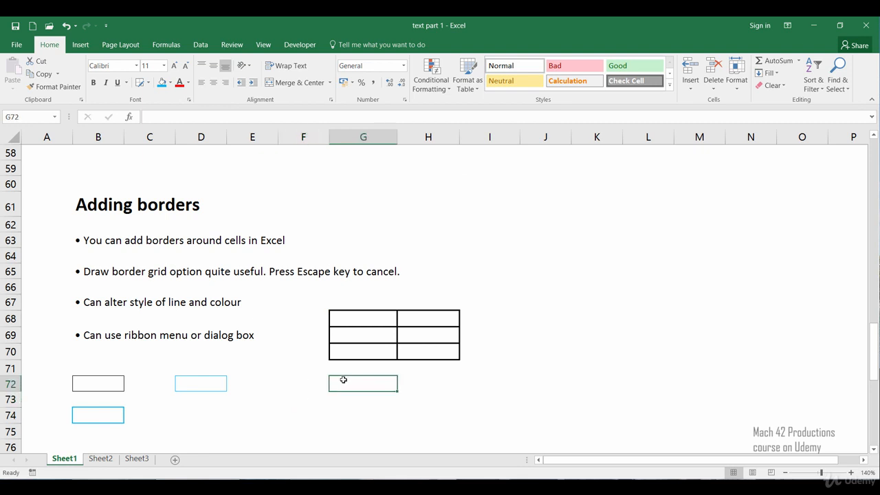
pyautogui.moveTo(340, 382)
pyautogui.mouseDown()
pyautogui.moveTo(374, 384)
pyautogui.moveTo(436, 408)
pyautogui.moveTo(373, 419)
pyautogui.mouseUp()
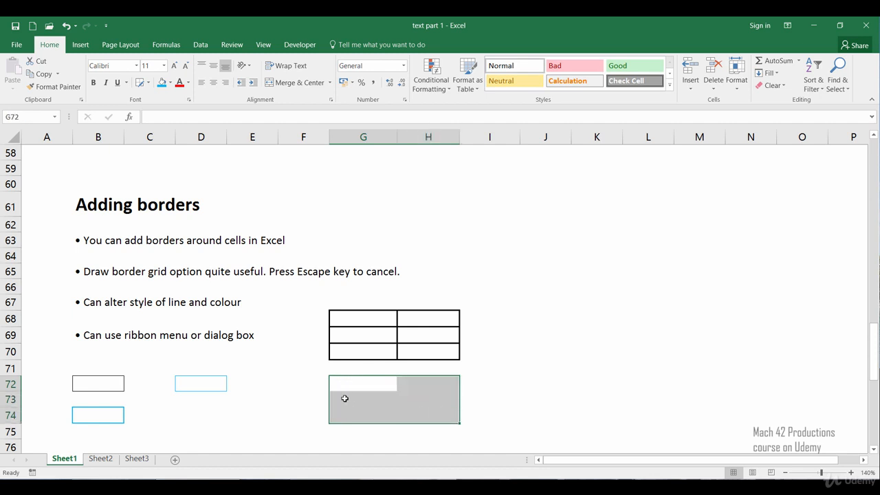
pyautogui.rightClick(346, 404)
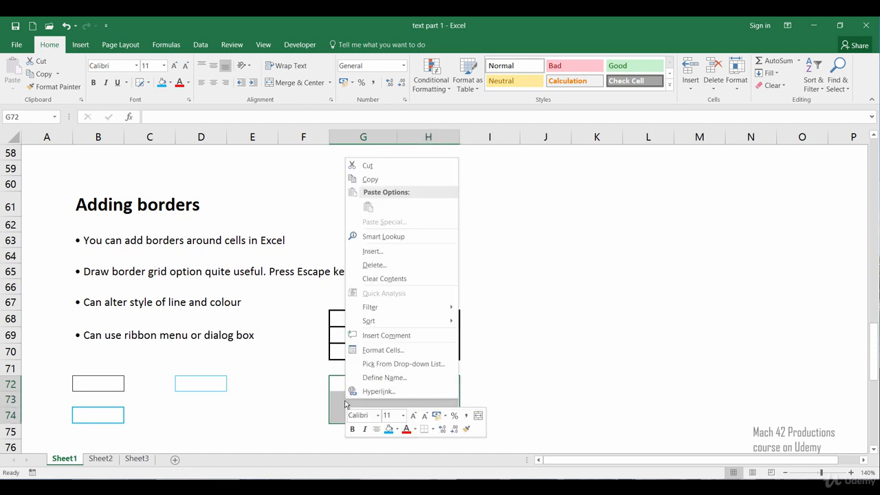
pyautogui.click(368, 354)
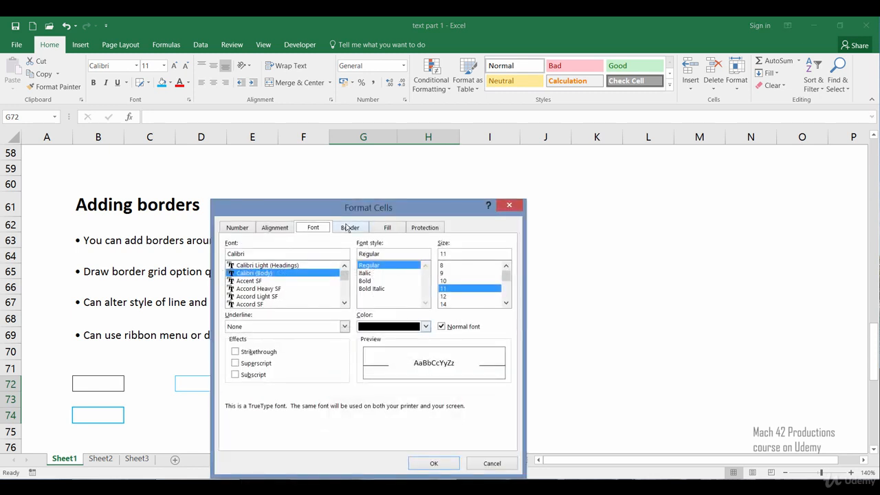
pyautogui.click(346, 232)
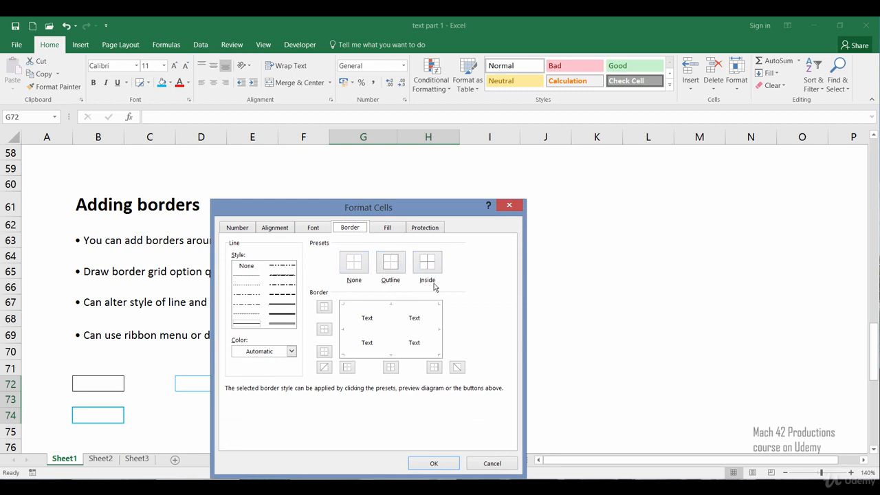
pyautogui.click(355, 308)
pyautogui.click(363, 309)
pyautogui.click(364, 311)
pyautogui.moveTo(358, 210); pyautogui.dragTo(368, 168)
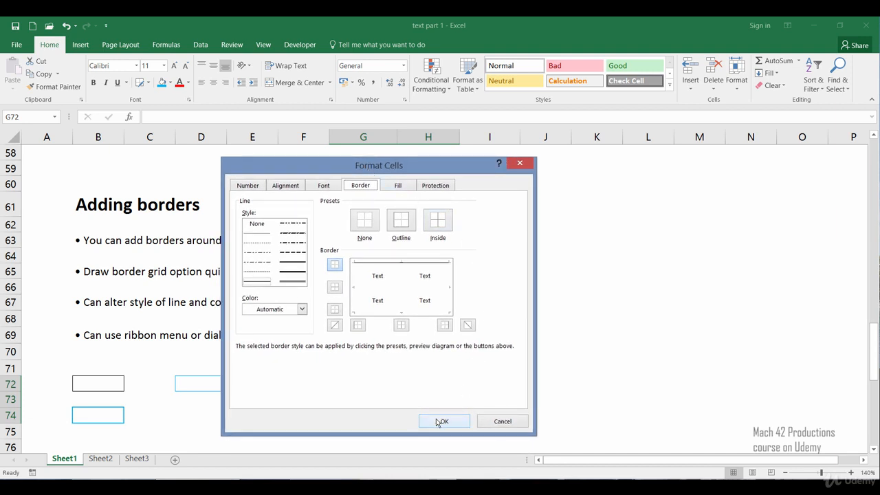
pyautogui.click(442, 421)
pyautogui.click(295, 399)
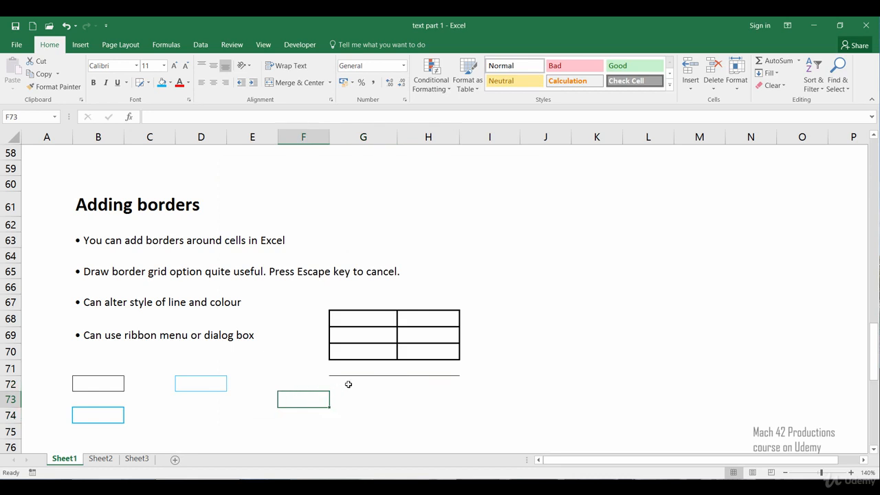
# Try to change the top border of G72:H74 to the medium solid line style in Format Cells
pyautogui.click(340, 379)
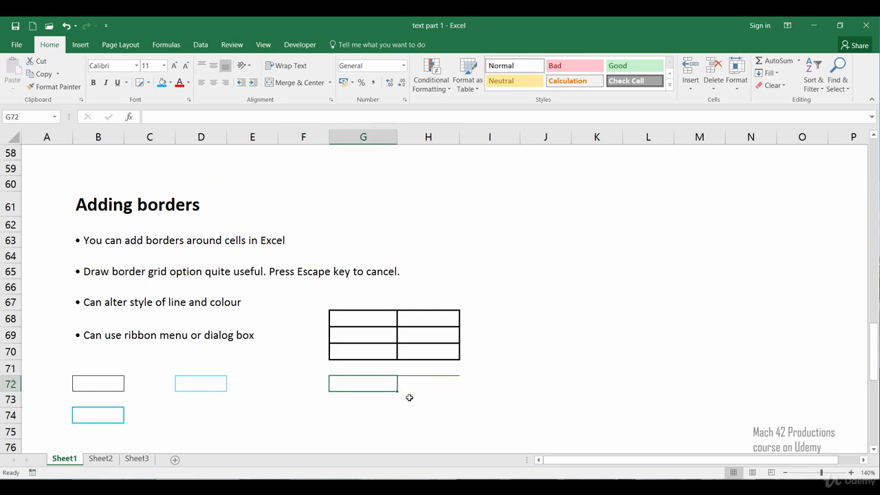
pyautogui.moveTo(409, 398); pyautogui.dragTo(436, 412)
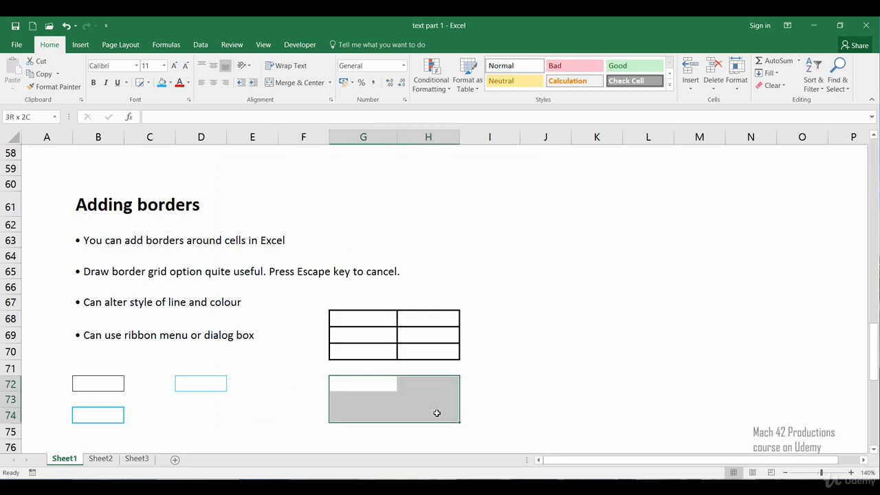
pyautogui.rightClick(379, 399)
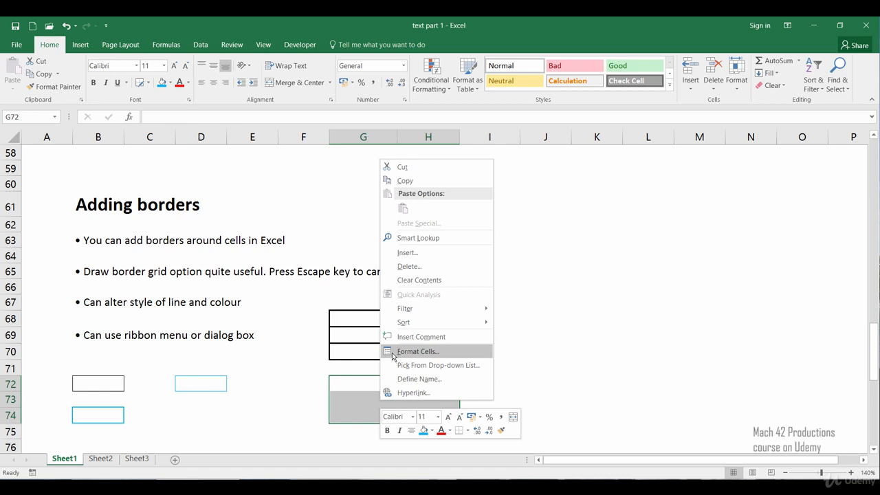
pyautogui.click(394, 354)
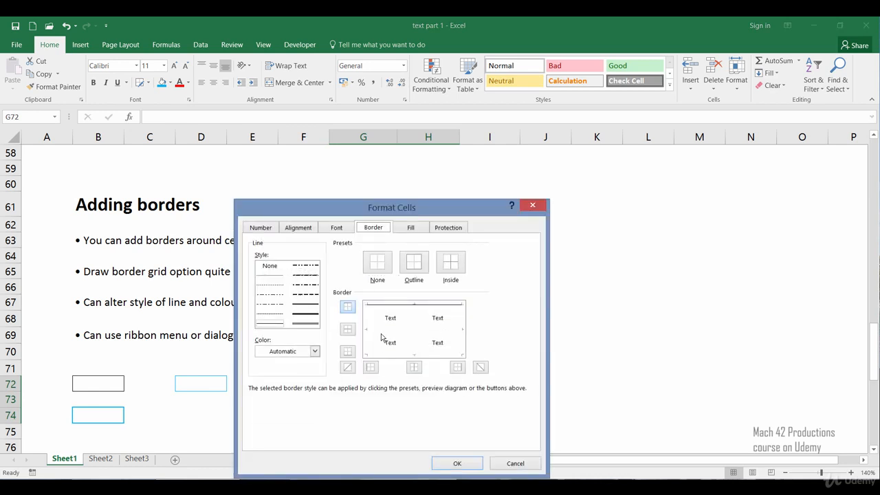
pyautogui.click(301, 309)
pyautogui.click(442, 467)
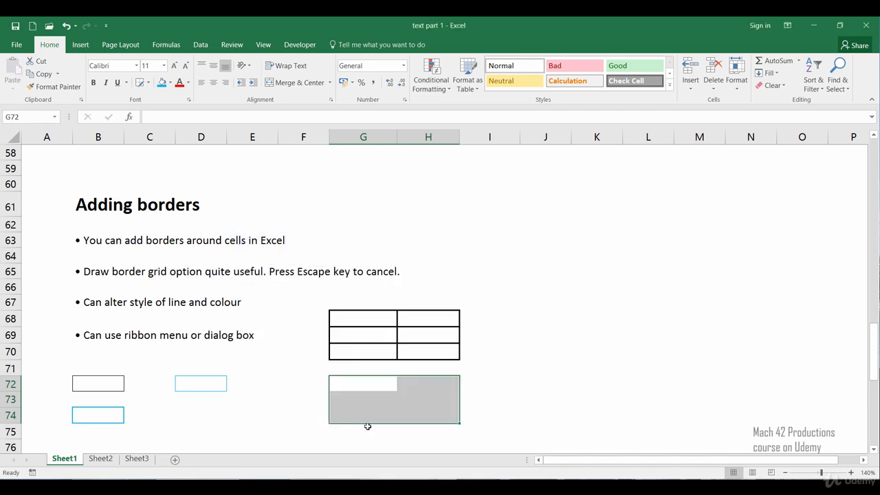
pyautogui.click(377, 432)
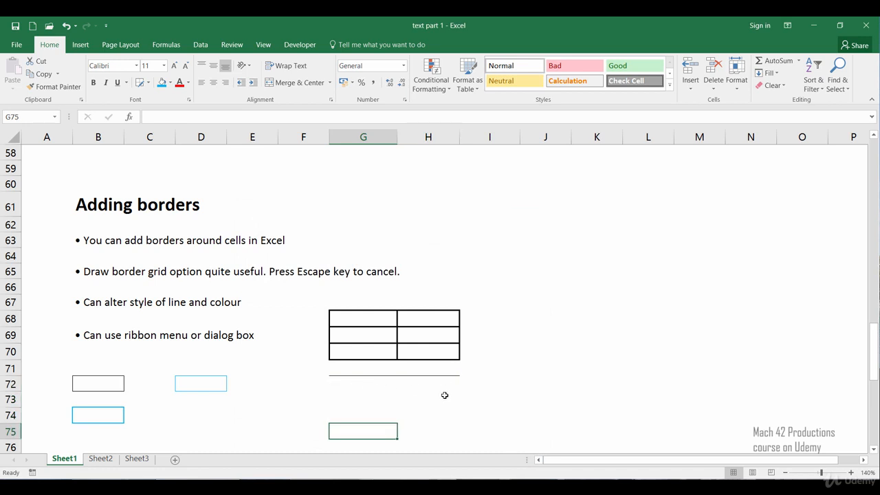
# Change the top border of the range G72:H74 to the medium solid line style through the Format Cells border settings
pyautogui.click(354, 385)
pyautogui.moveTo(417, 400); pyautogui.dragTo(434, 408)
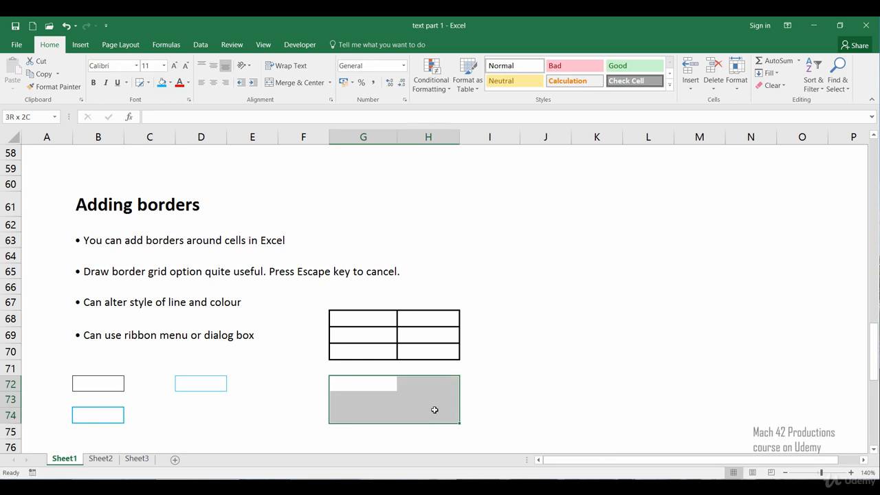
pyautogui.rightClick(391, 409)
pyautogui.click(404, 362)
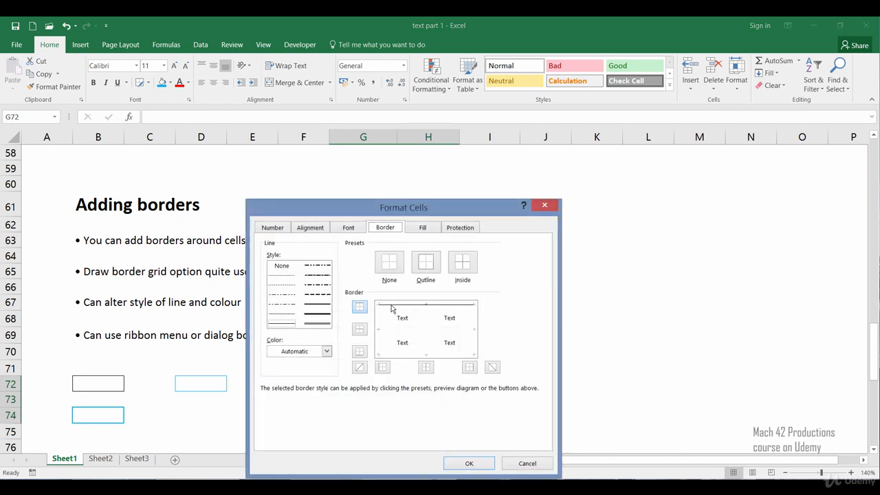
pyautogui.click(320, 308)
pyautogui.click(395, 308)
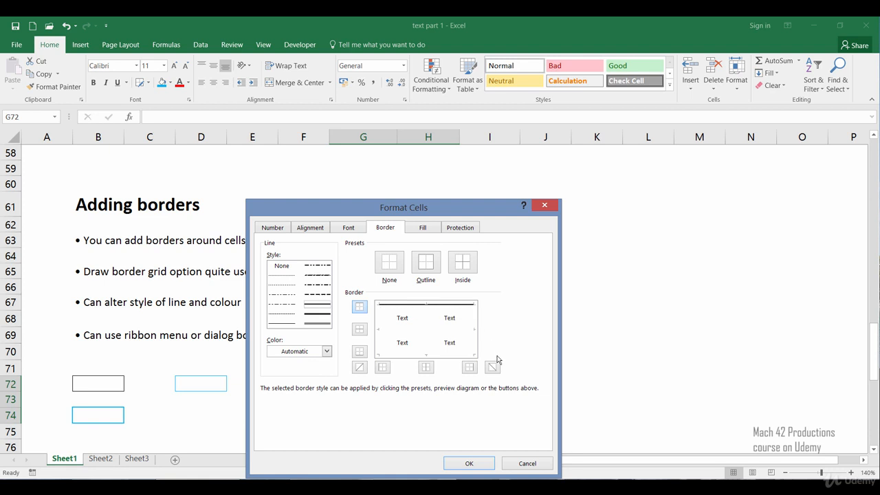
pyautogui.click(462, 464)
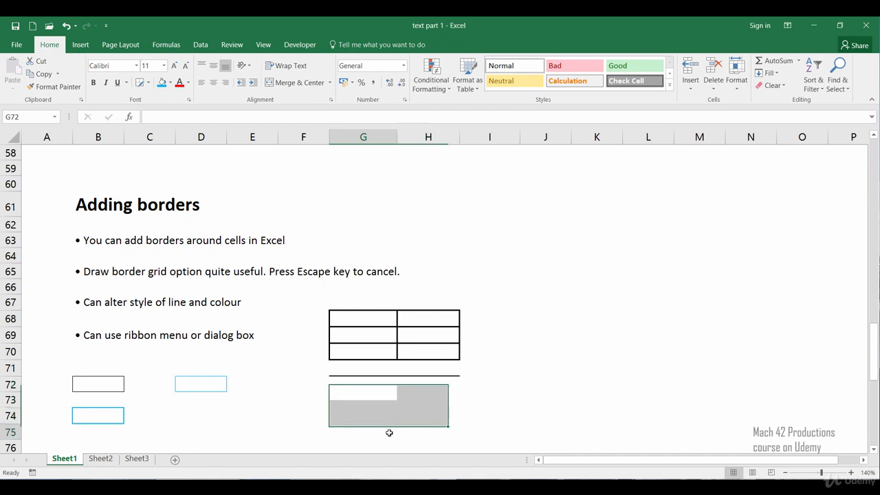
pyautogui.click(386, 431)
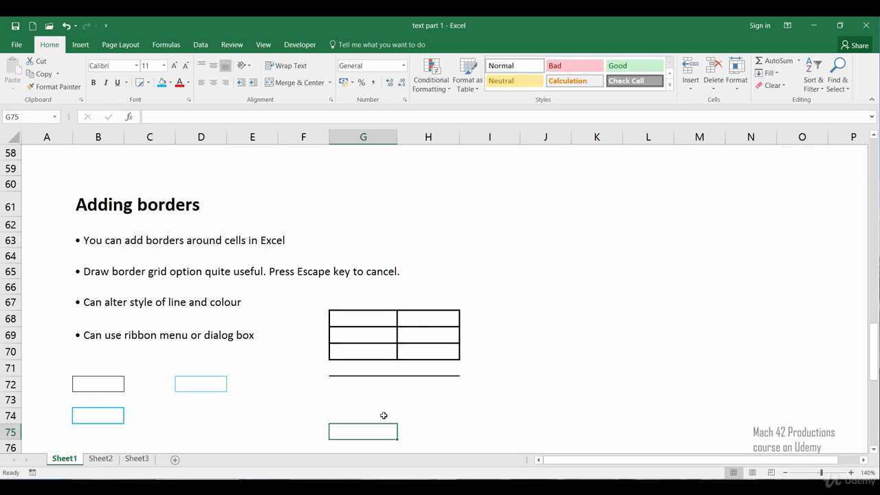
# Add a left border to the range G73:H73 using the ribbon's Left Border option
pyautogui.click(336, 404)
pyautogui.moveTo(336, 404); pyautogui.dragTo(419, 400)
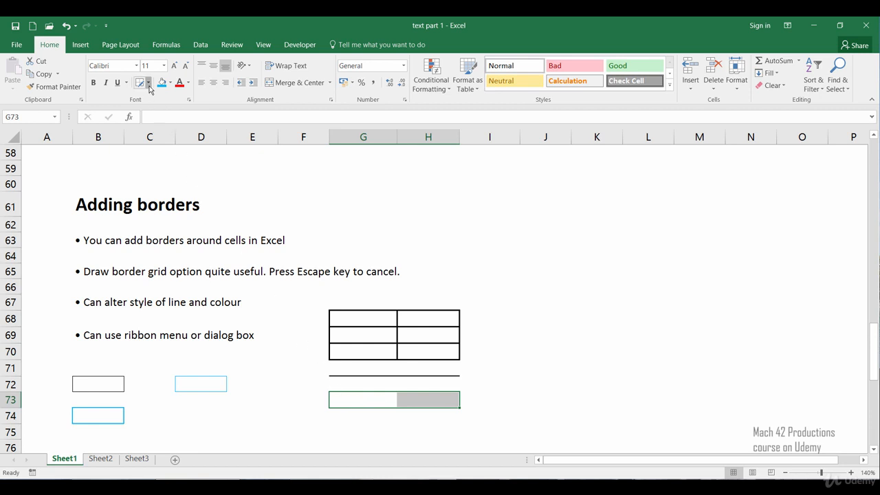
pyautogui.click(148, 84)
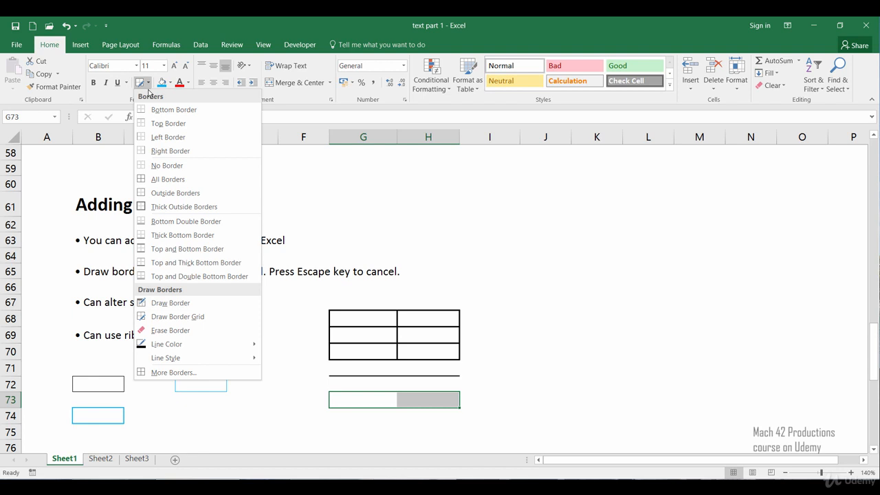
pyautogui.click(161, 139)
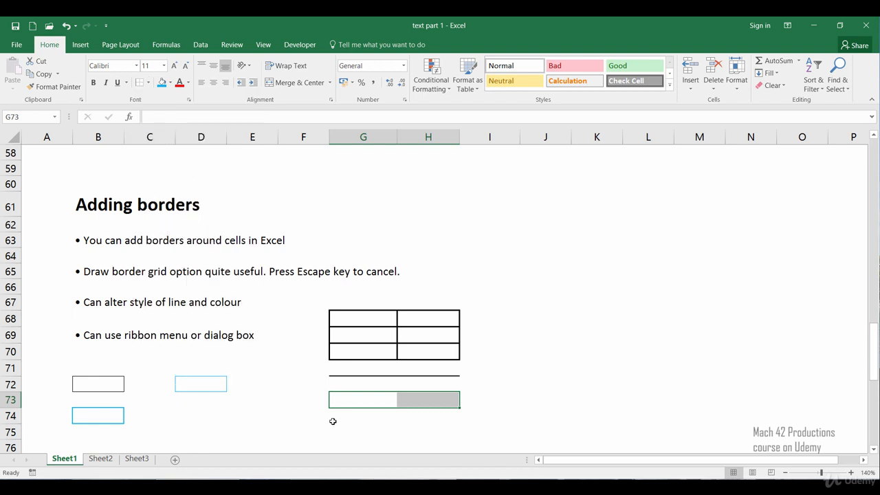
pyautogui.click(334, 419)
pyautogui.click(420, 419)
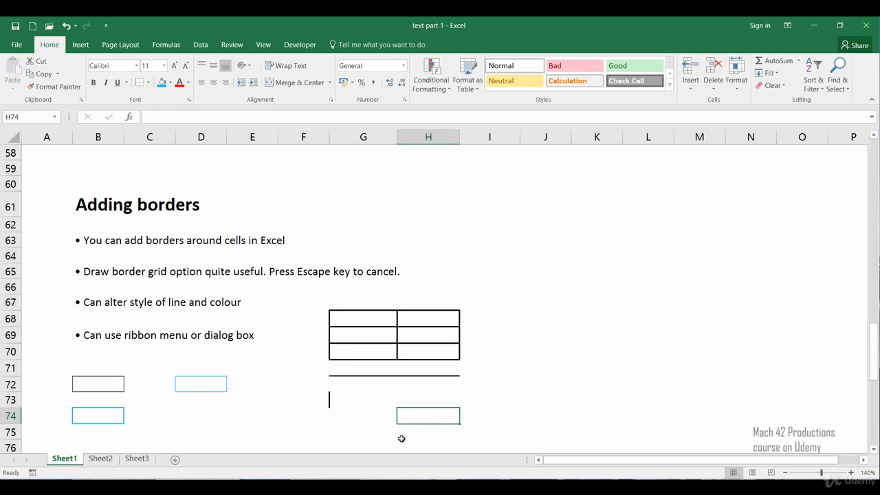
pyautogui.click(359, 442)
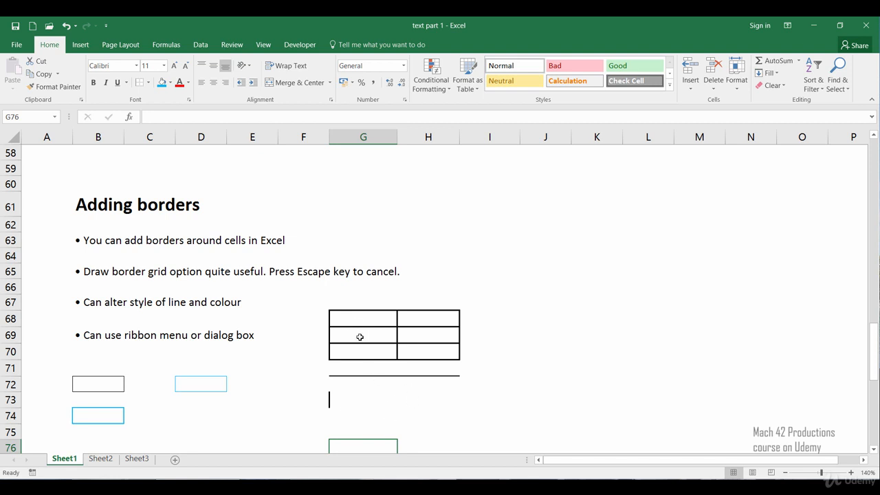
# Recolour every outer and inner border of the grid G68:H70 light blue through the Format Cells border settings
pyautogui.moveTo(368, 318); pyautogui.dragTo(420, 351)
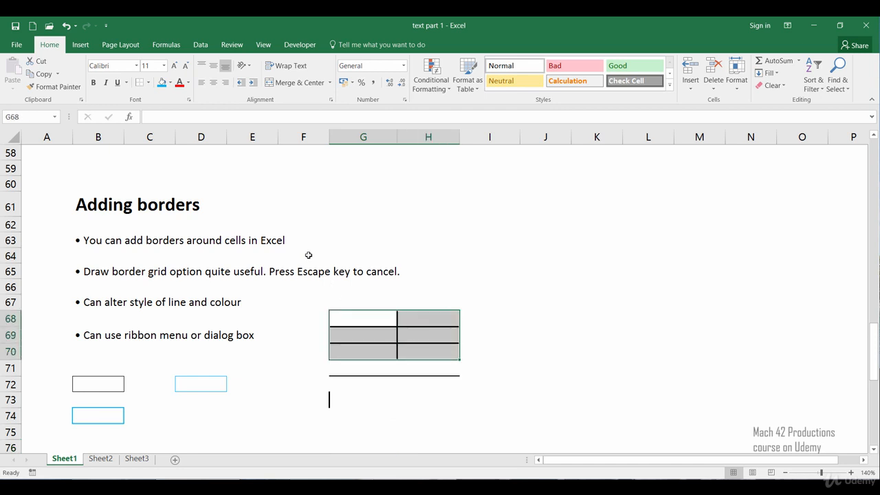
pyautogui.rightClick(340, 338)
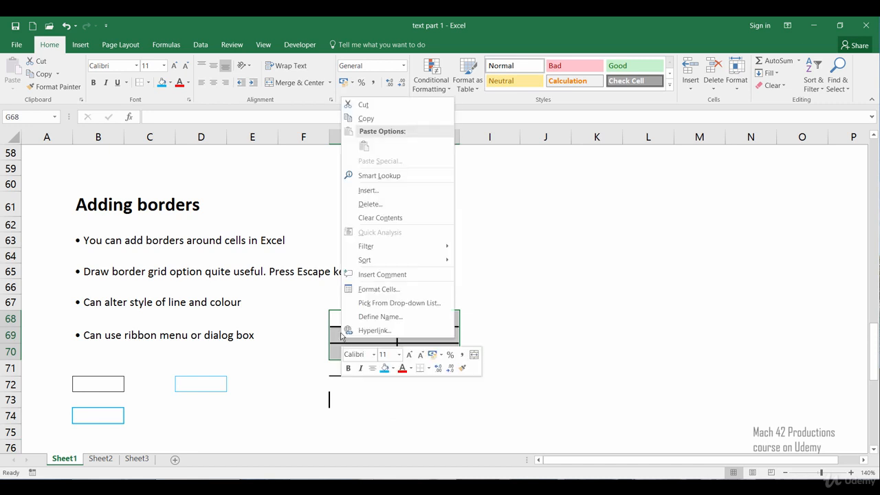
pyautogui.click(356, 294)
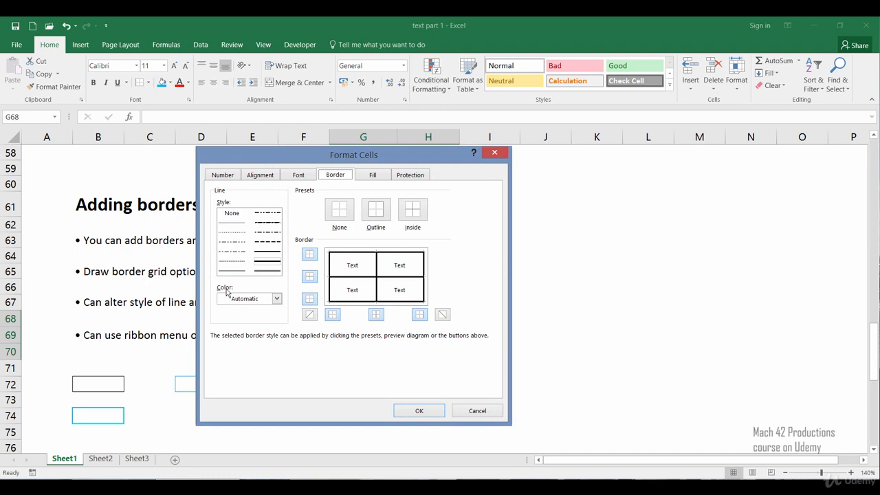
pyautogui.click(276, 306)
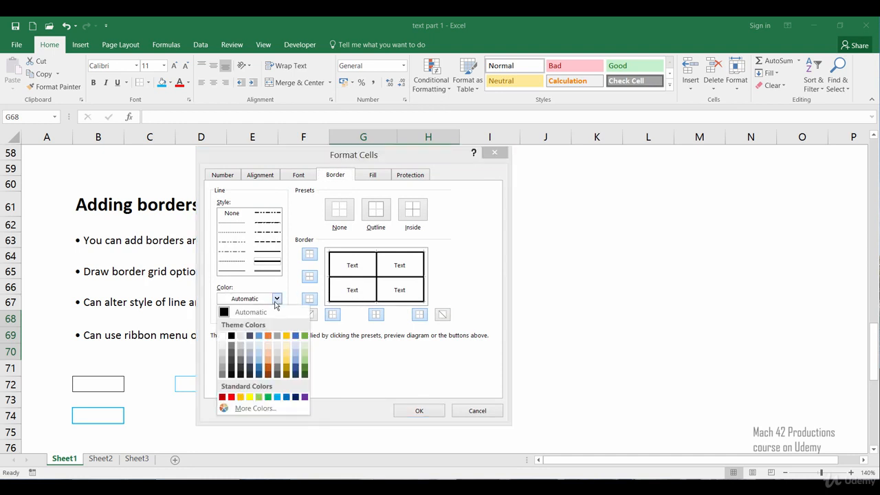
pyautogui.click(277, 397)
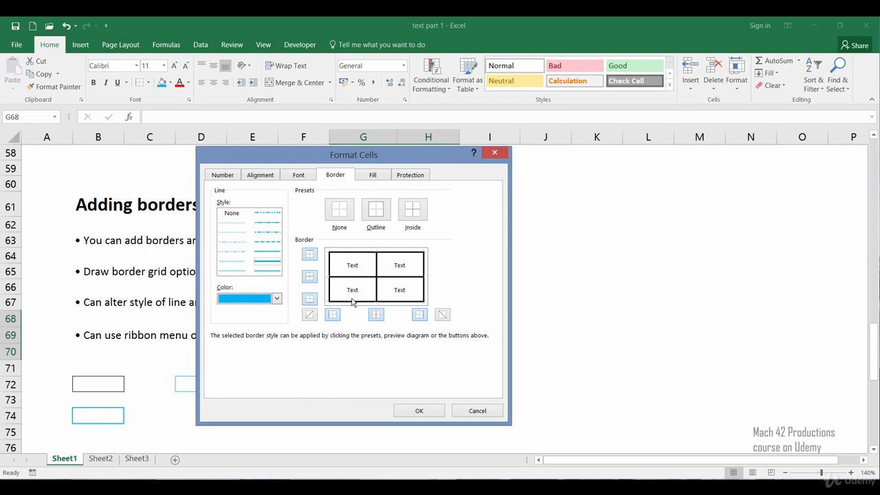
pyautogui.click(372, 255)
pyautogui.click(377, 270)
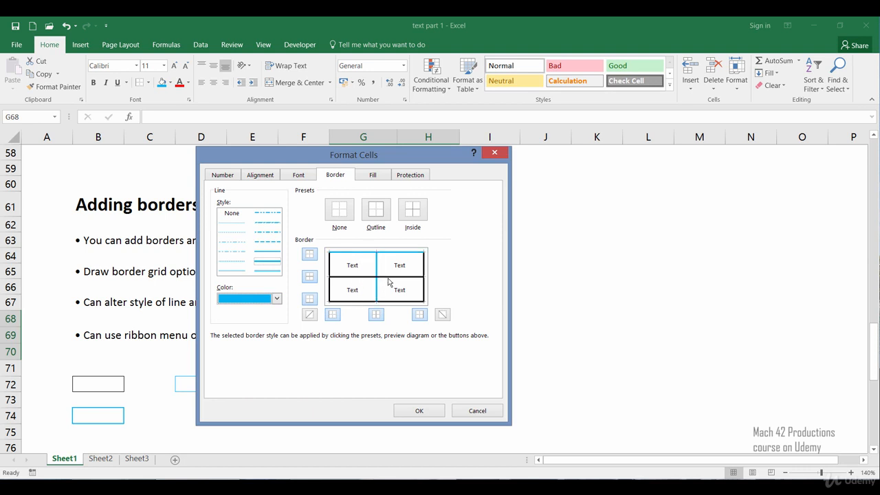
pyautogui.click(388, 277)
pyautogui.click(423, 284)
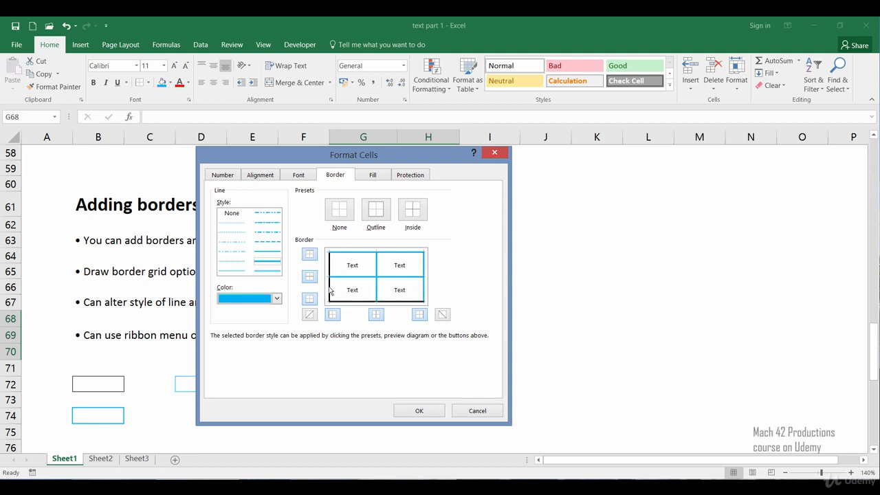
pyautogui.click(330, 290)
pyautogui.click(348, 302)
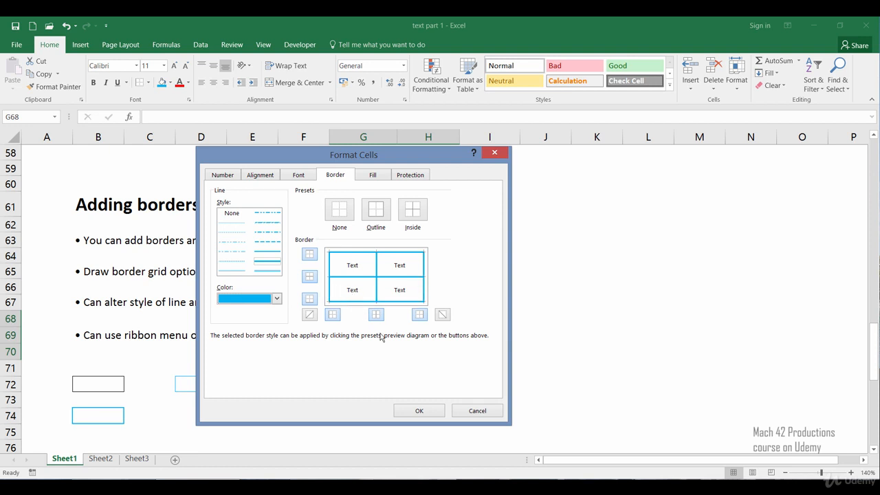
pyautogui.click(415, 418)
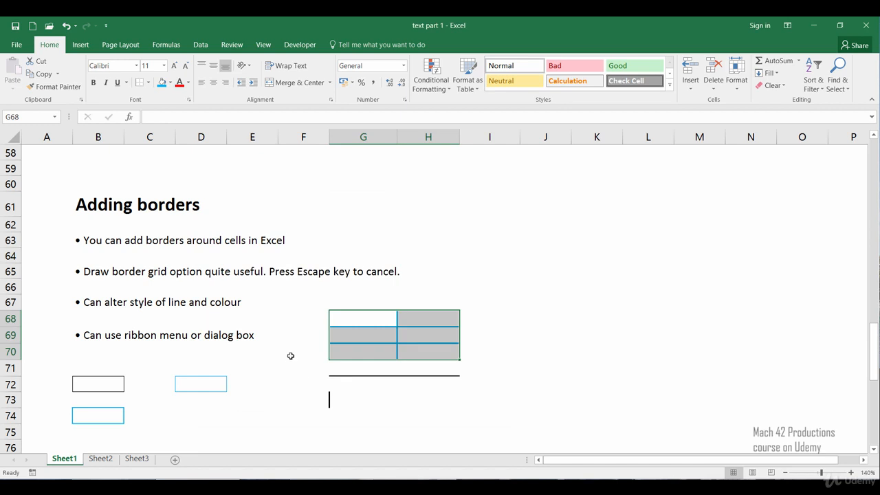
pyautogui.click(291, 356)
pyautogui.click(275, 381)
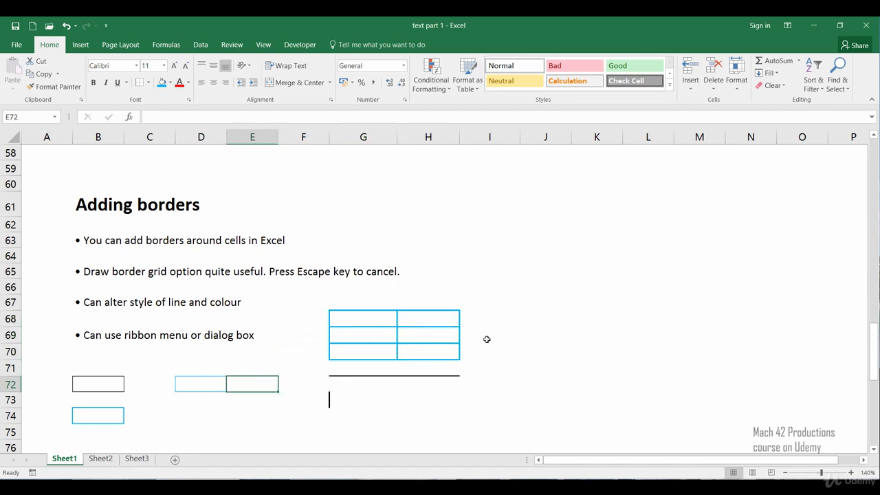
pyautogui.click(300, 426)
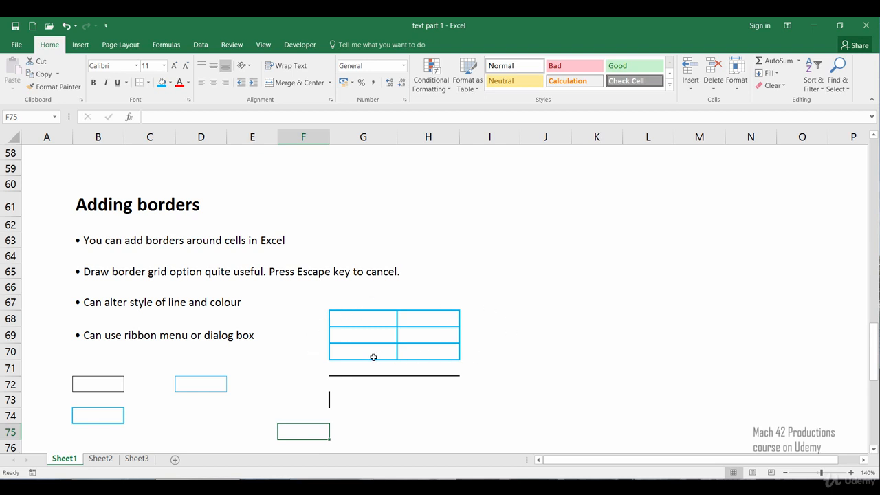
# Remove all borders from the range G68:H70 with the None preset in Format Cells
pyautogui.click(363, 320)
pyautogui.moveTo(363, 320); pyautogui.dragTo(414, 350)
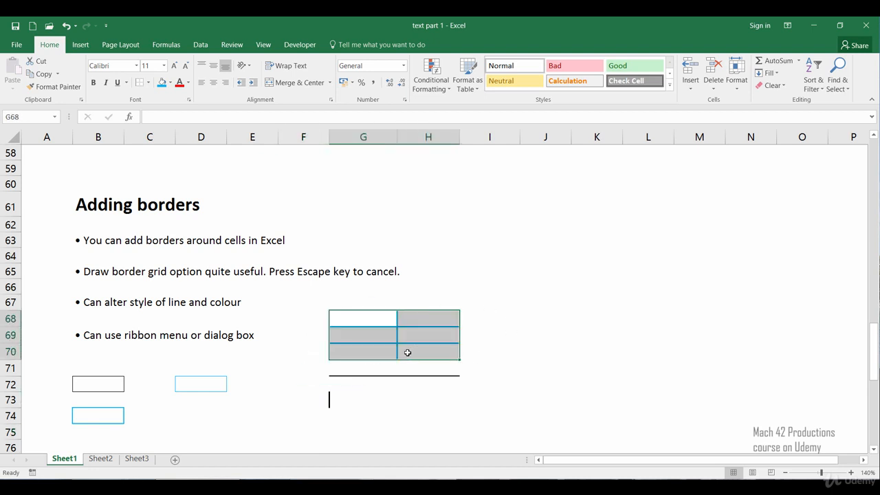
pyautogui.rightClick(347, 353)
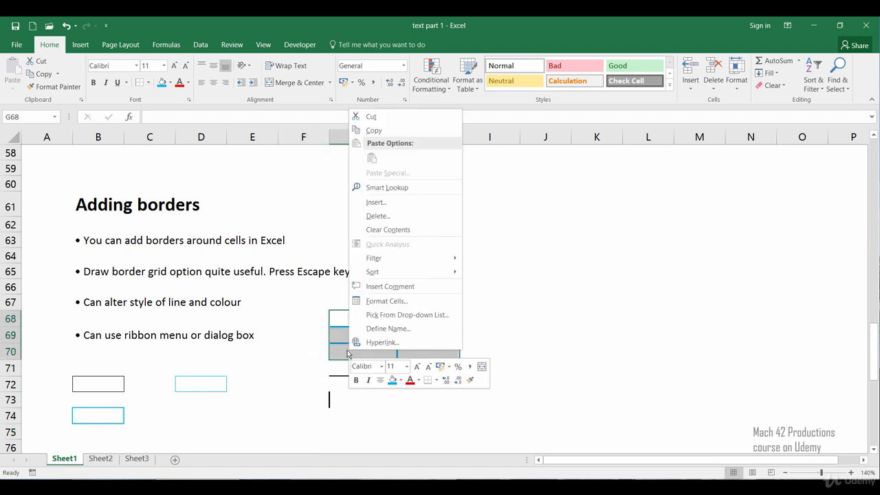
pyautogui.click(385, 301)
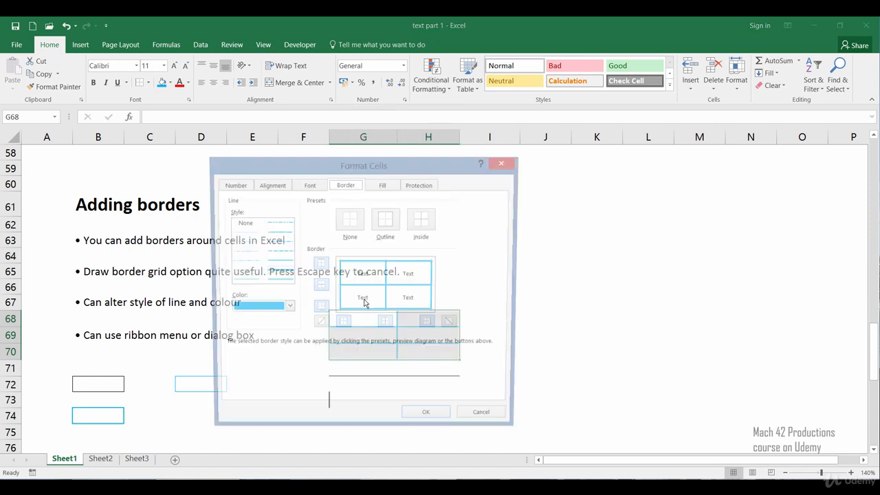
pyautogui.click(349, 225)
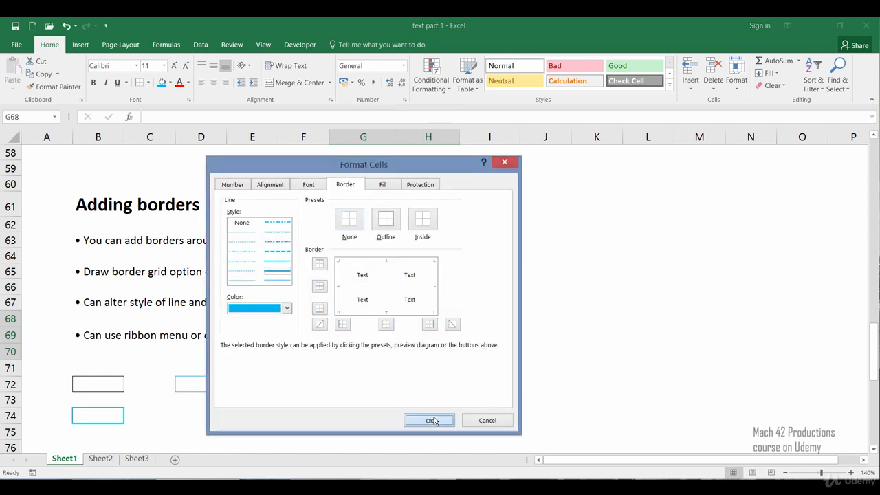
pyautogui.click(426, 420)
pyautogui.click(477, 281)
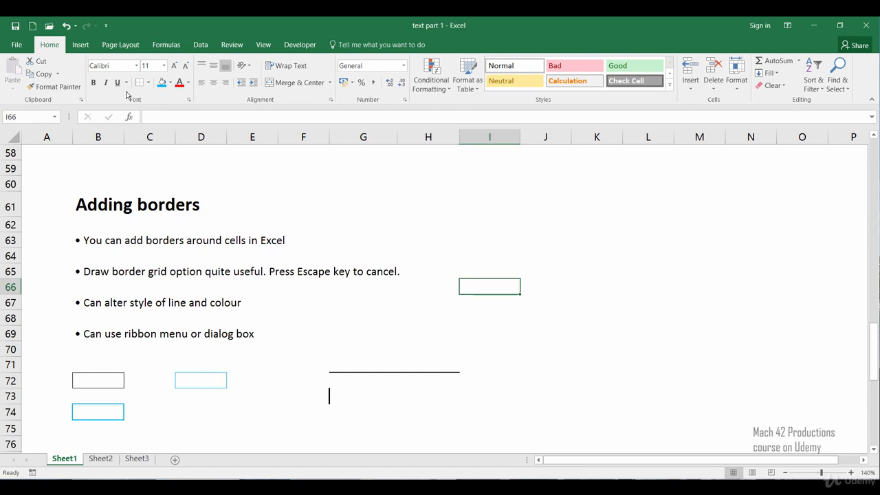
pyautogui.click(149, 84)
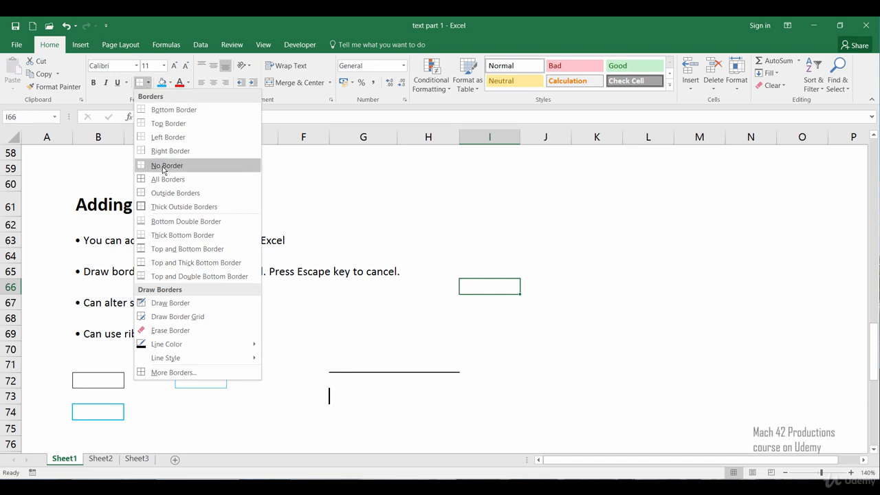
pyautogui.click(335, 340)
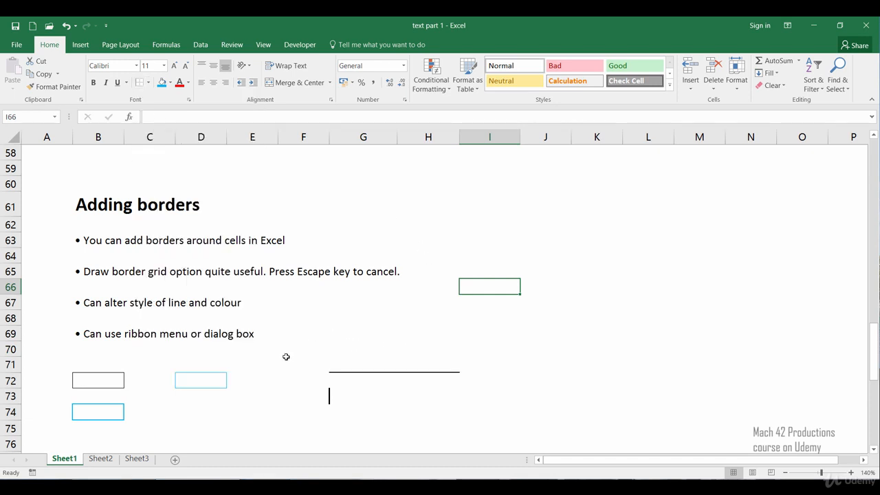
pyautogui.click(275, 406)
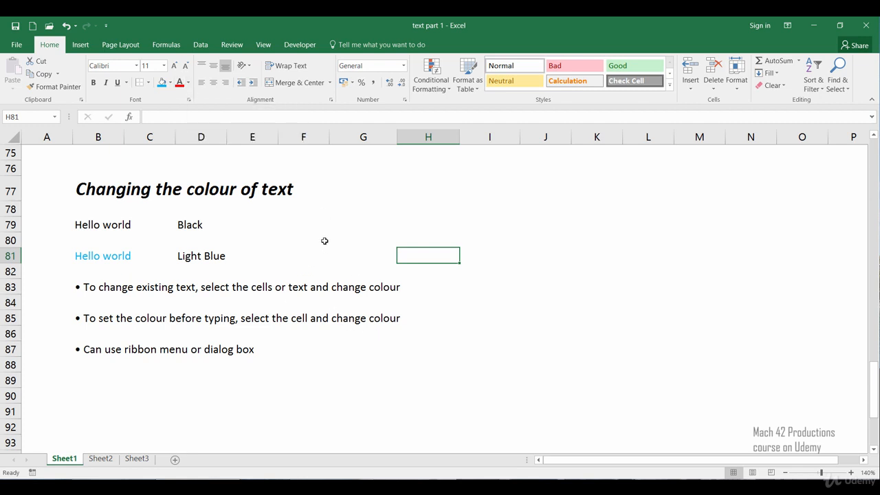
# Enter the text "Hello world" in cell G79 of the Changing the colour of text section
pyautogui.click(353, 228)
pyautogui.write('H')
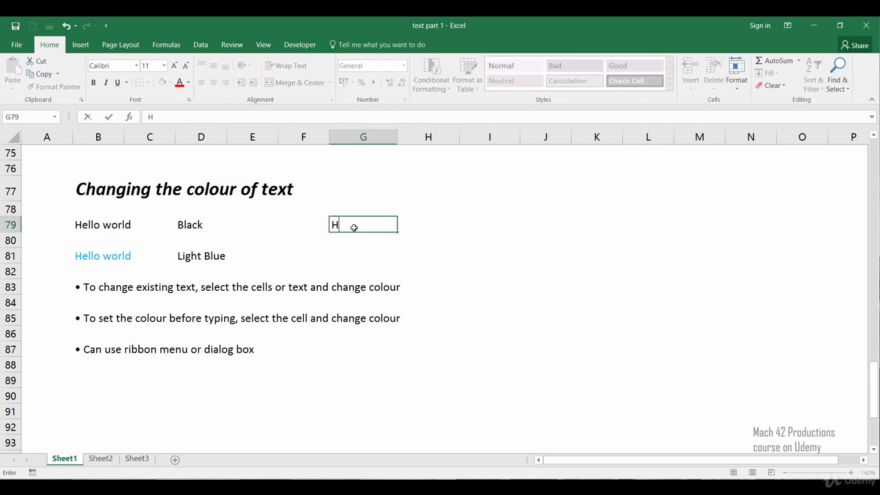
pyautogui.write('ello world')
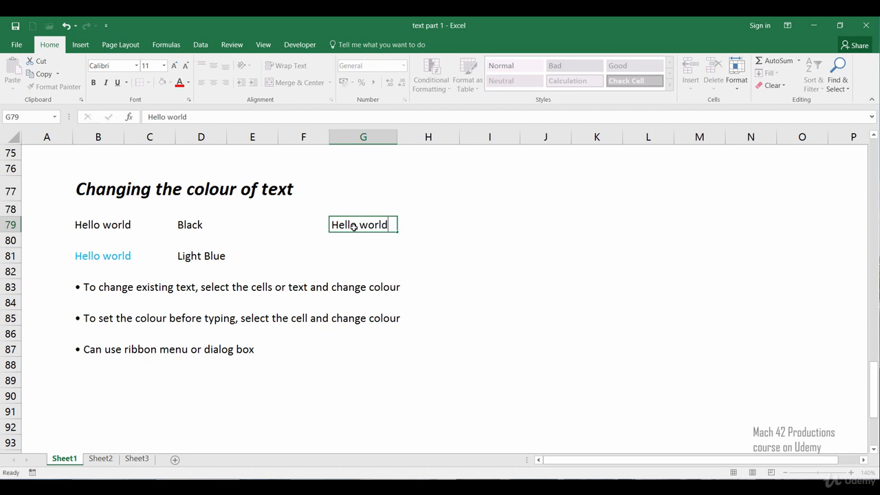
pyautogui.press('Return')
# Examine the additional font colours offered for the Hello world text in G79, leaving without choosing one
pyautogui.click(353, 228)
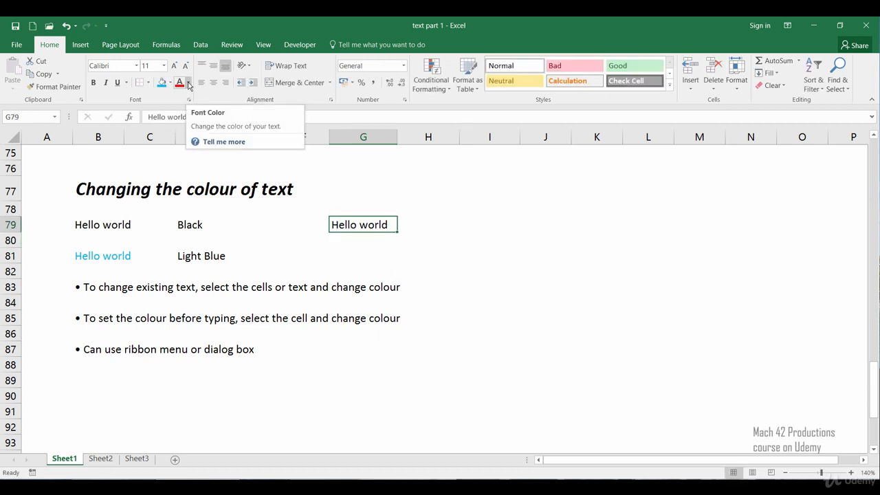
pyautogui.click(188, 84)
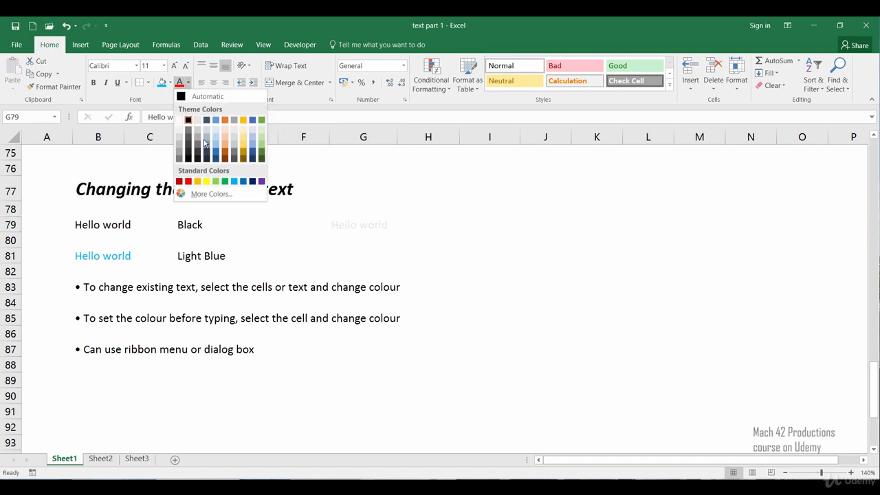
pyautogui.click(207, 194)
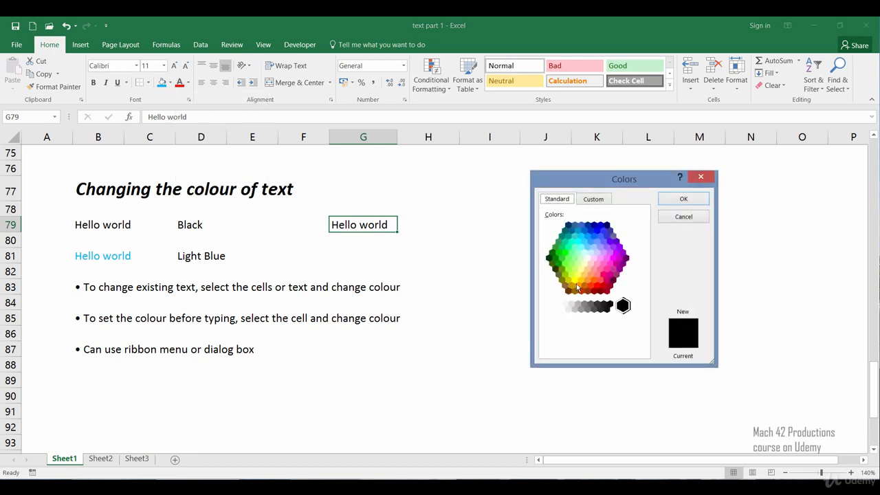
pyautogui.click(683, 217)
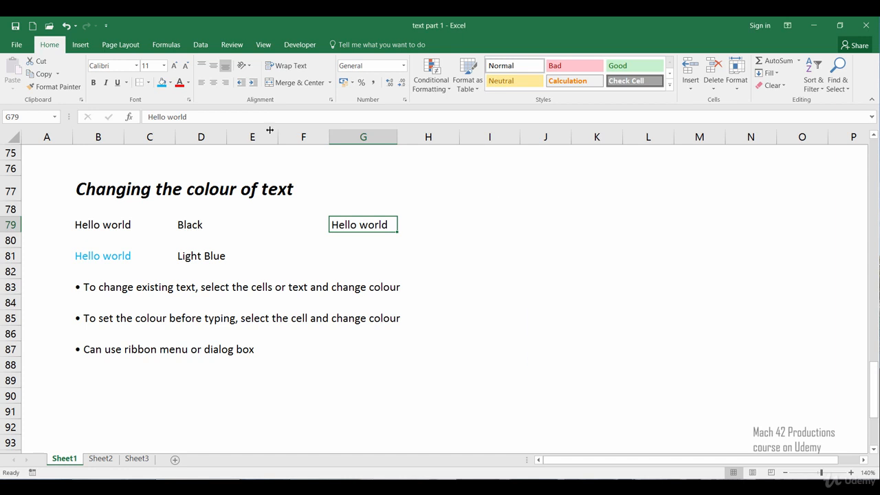
# Change the font colour of the Hello world text in G79 to the standard Green
pyautogui.click(188, 82)
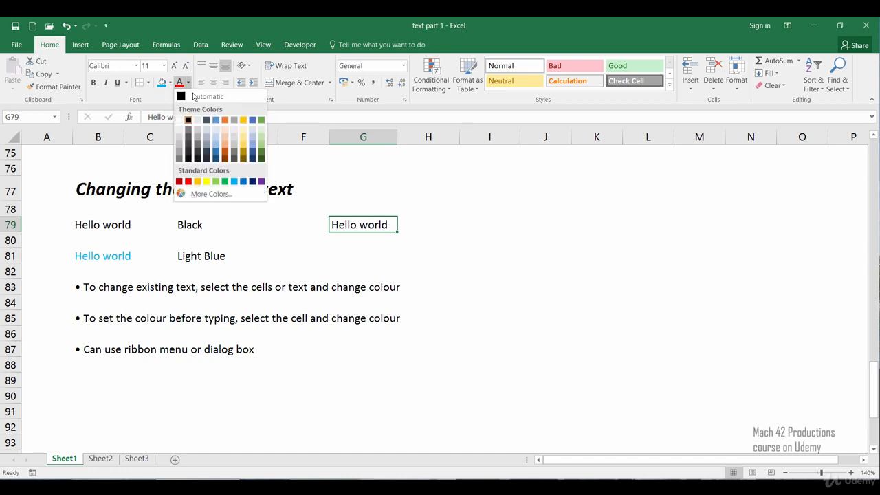
pyautogui.click(226, 181)
pyautogui.click(326, 267)
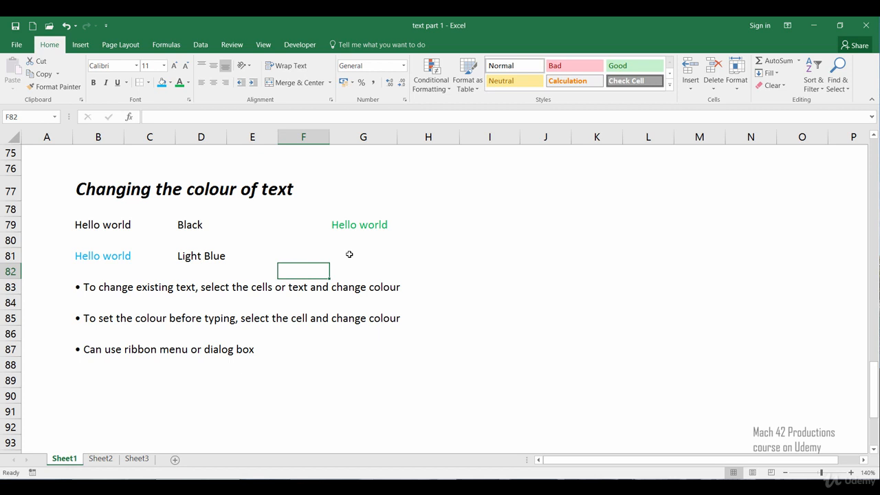
# Set the font colour of the Hello world text in G79 to black from the theme colours
pyautogui.click(339, 225)
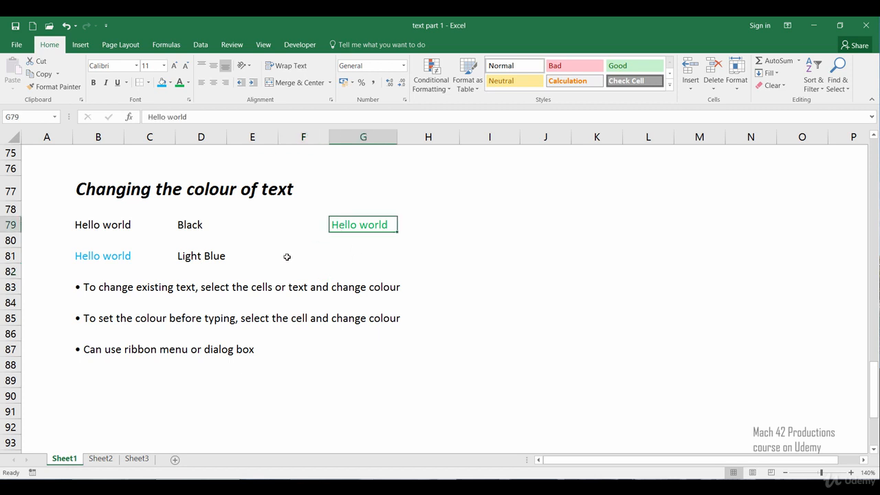
pyautogui.click(187, 82)
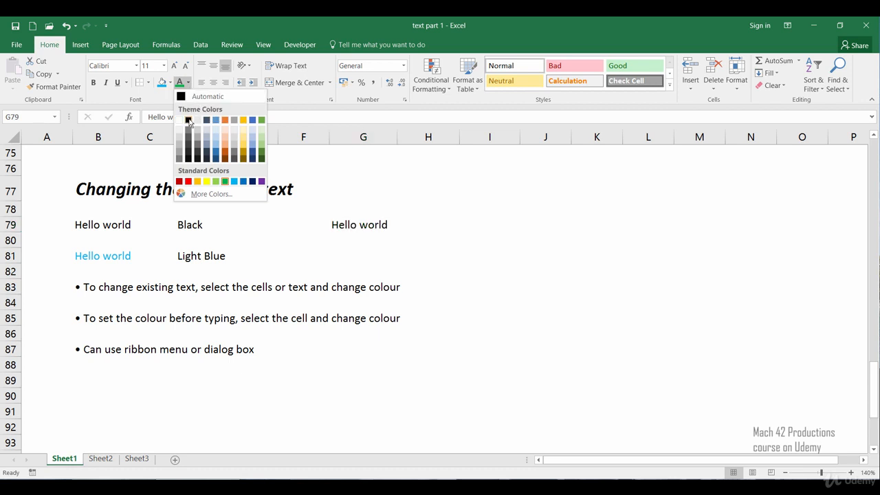
pyautogui.click(188, 120)
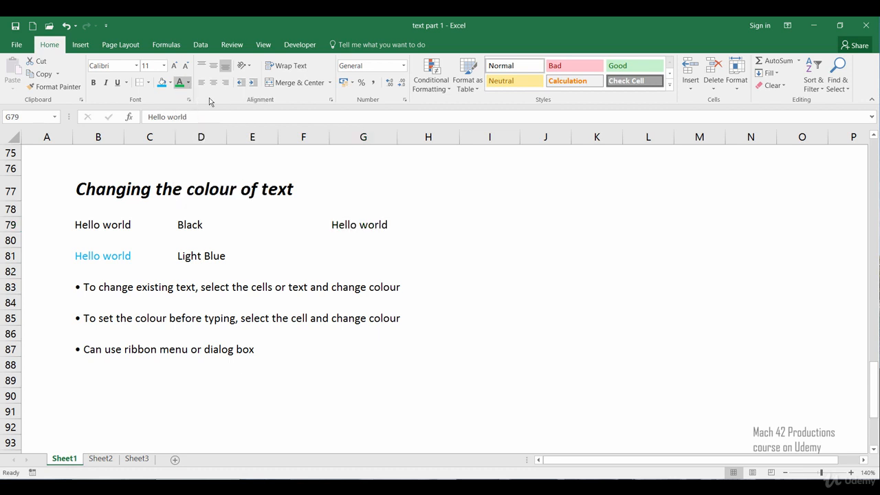
pyautogui.click(336, 249)
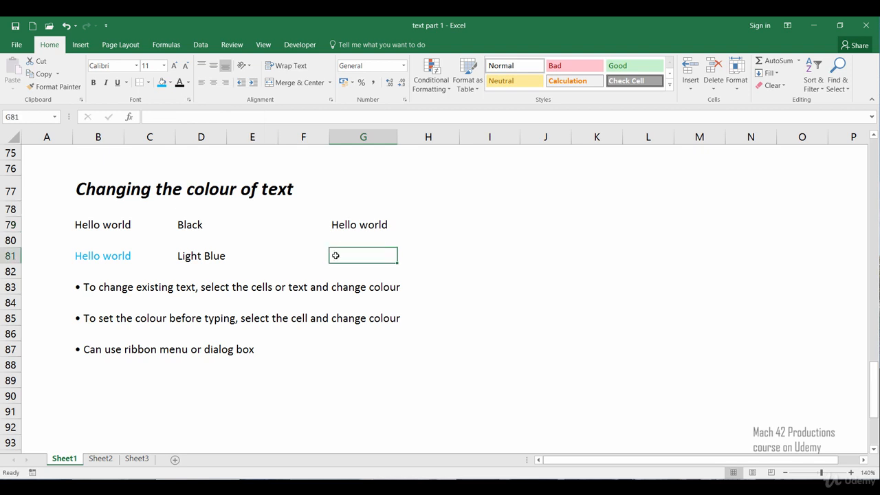
# Examine the font colour choices for cell G79 in the Format Cells font settings, leaving without choosing one
pyautogui.click(358, 227)
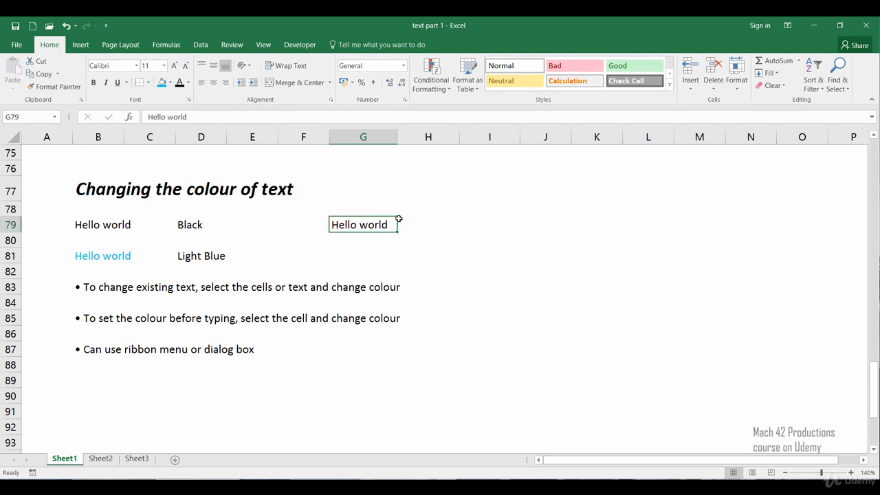
pyautogui.rightClick(349, 225)
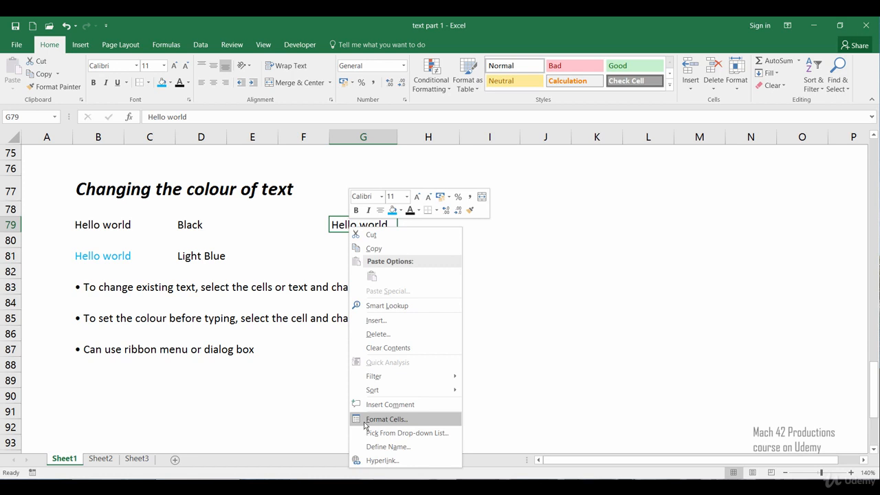
pyautogui.click(386, 419)
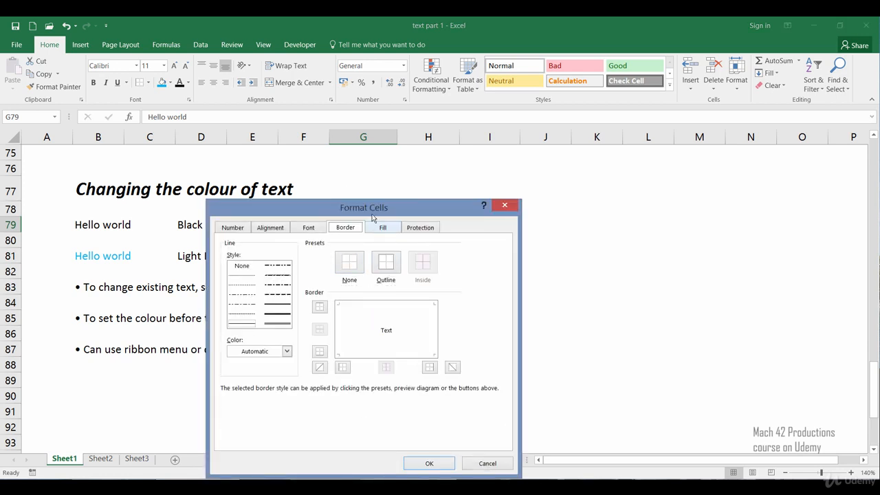
pyautogui.moveTo(372, 217); pyautogui.dragTo(404, 148)
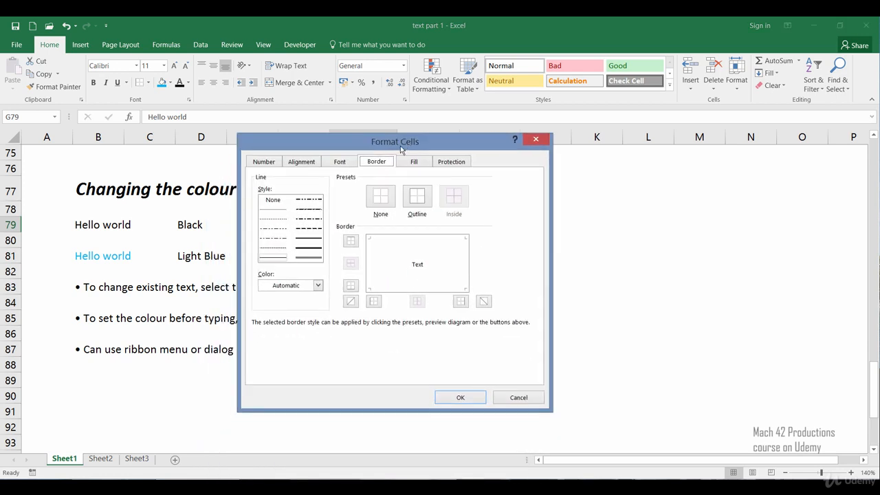
pyautogui.click(353, 165)
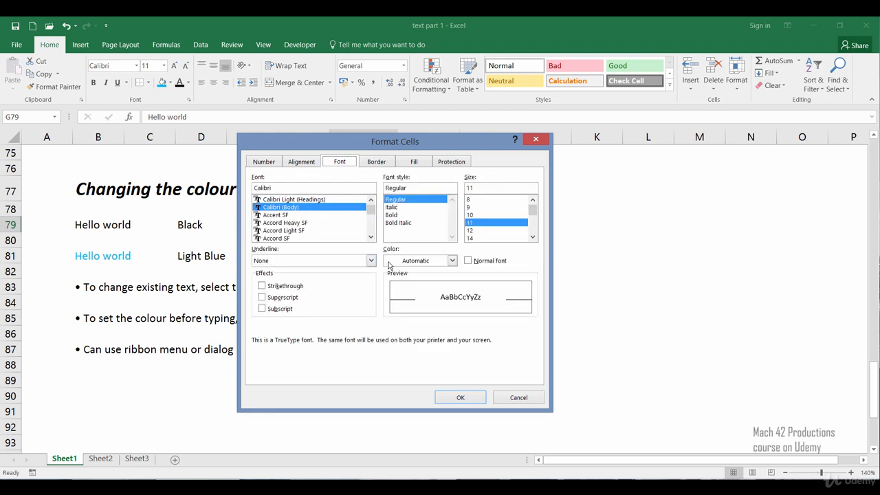
pyautogui.click(453, 260)
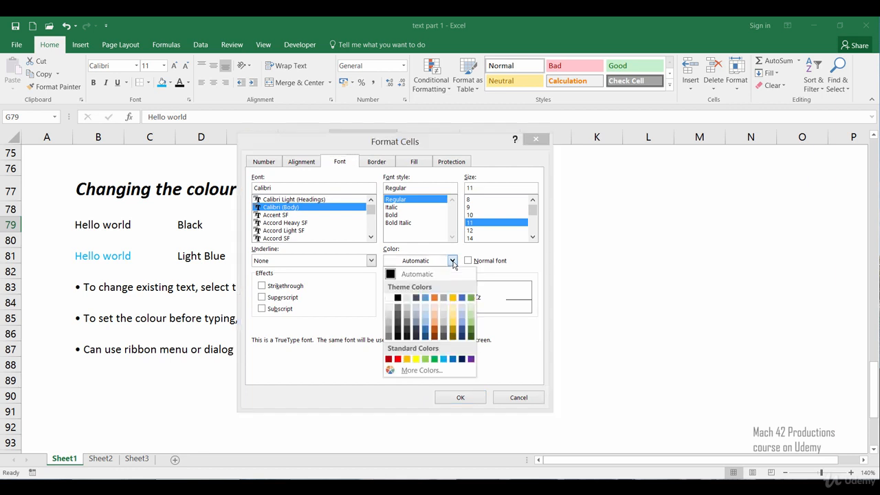
pyautogui.click(515, 403)
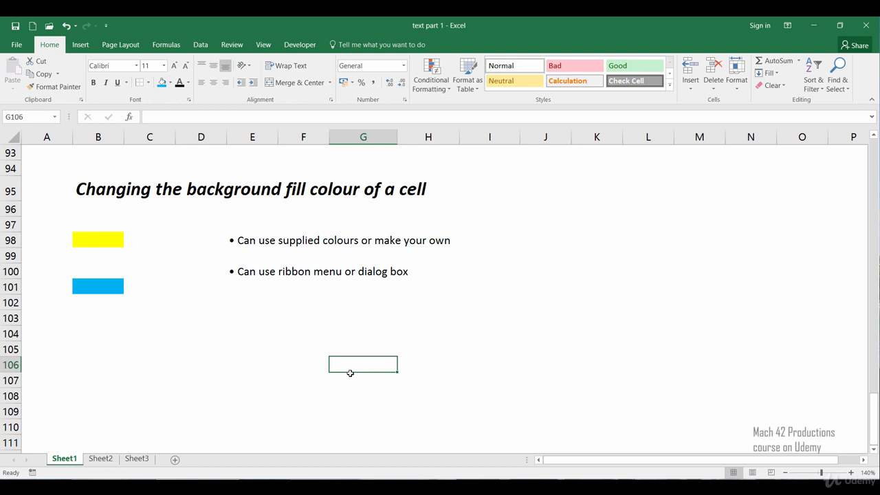
# Fill cell B103 with the standard red below the blue sample in the background fill colour section
pyautogui.click(113, 323)
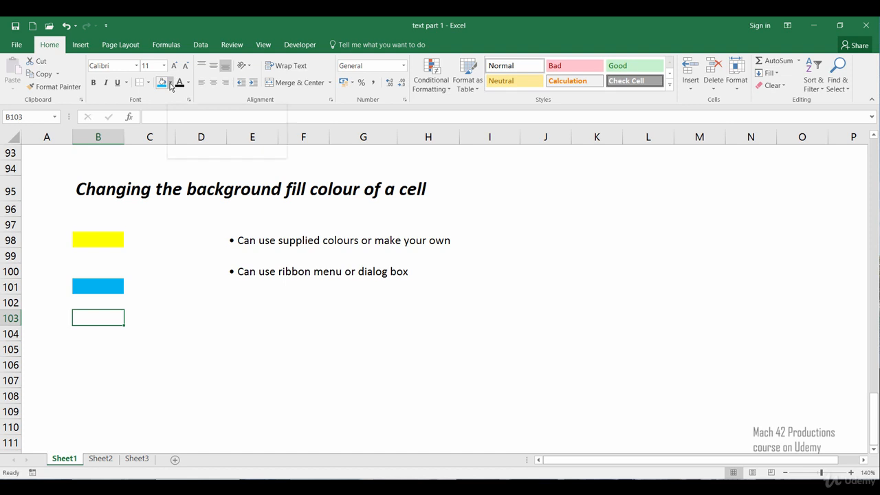
pyautogui.click(171, 83)
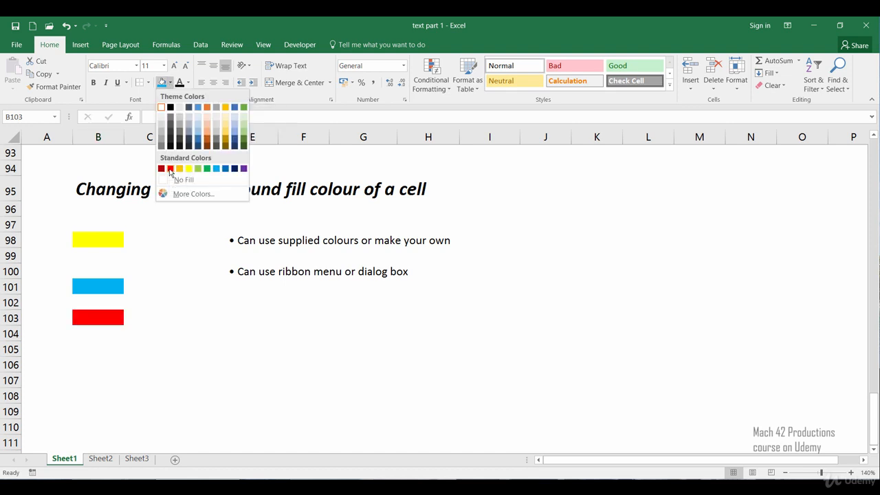
pyautogui.click(171, 169)
pyautogui.click(210, 370)
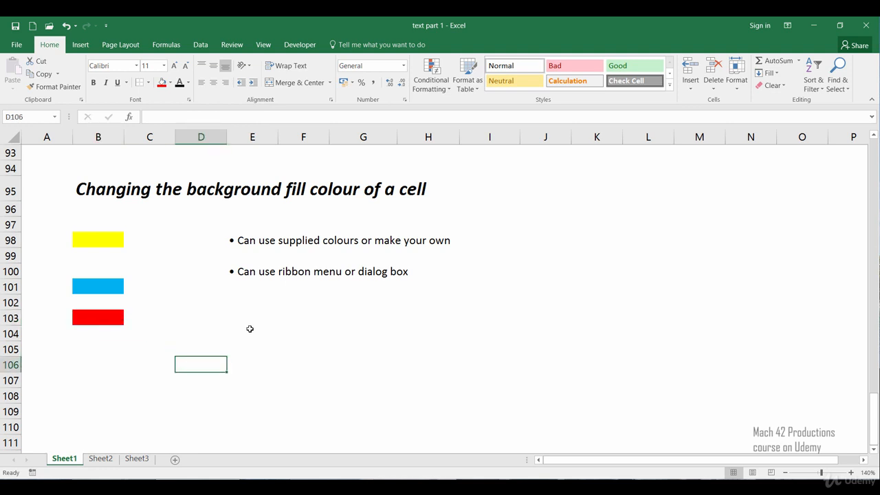
# Enter the text "Hello world" in cell B106 of the background fill colour section
pyautogui.click(104, 358)
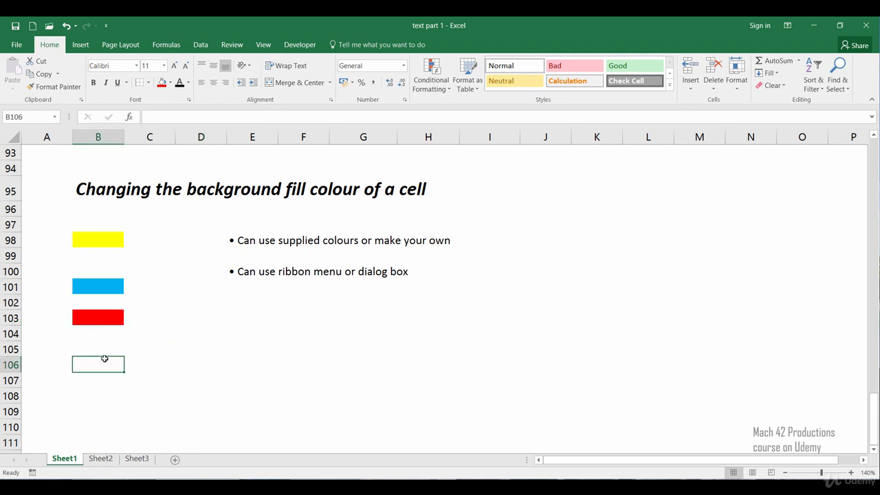
pyautogui.write('Hello world')
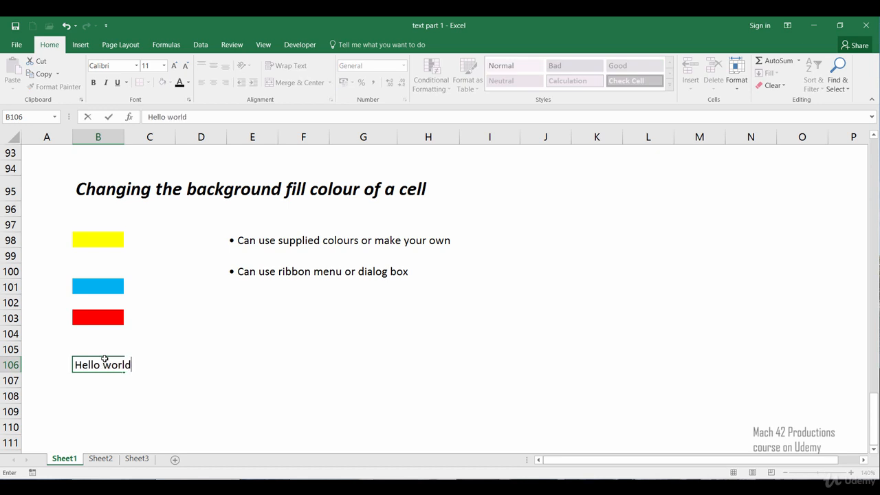
pyautogui.press('Return')
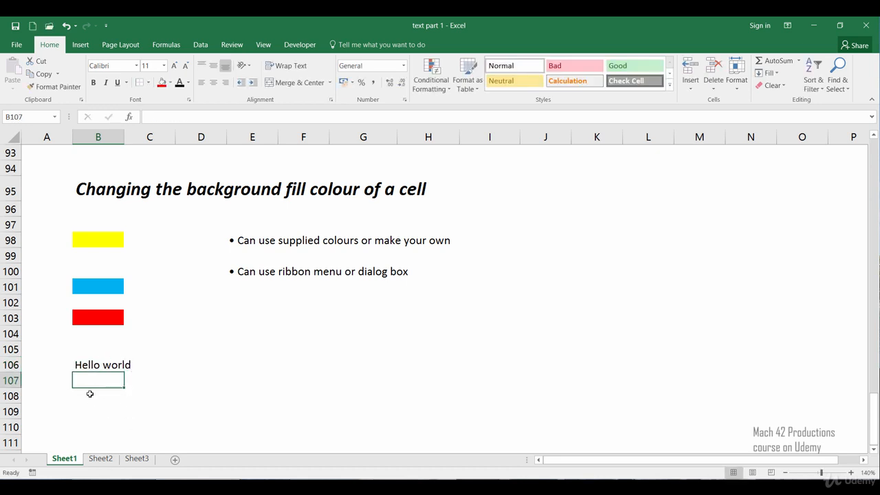
# Fill cell B106 with the standard light blue and widen column B until Hello world fits inside the coloured cell
pyautogui.click(93, 366)
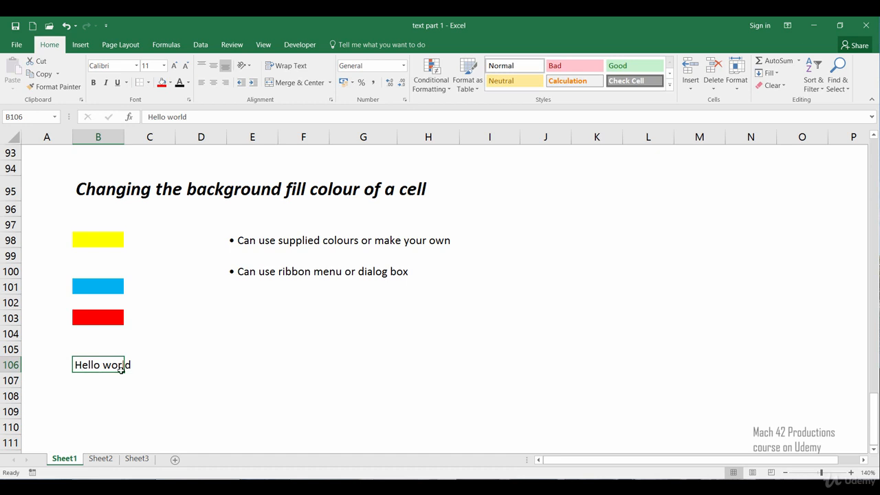
pyautogui.click(174, 86)
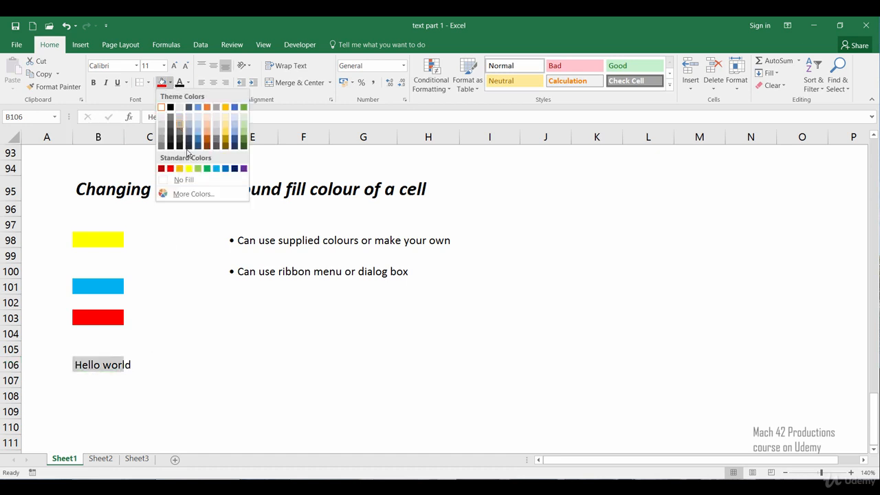
pyautogui.click(218, 170)
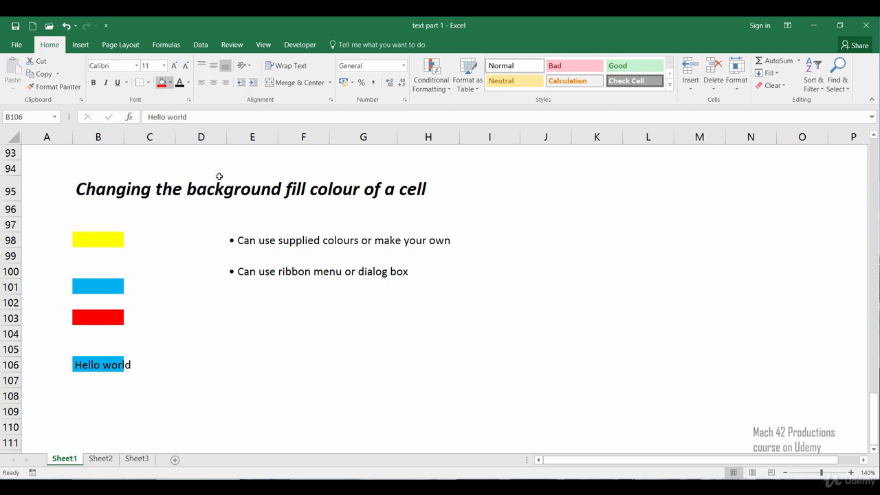
pyautogui.click(254, 347)
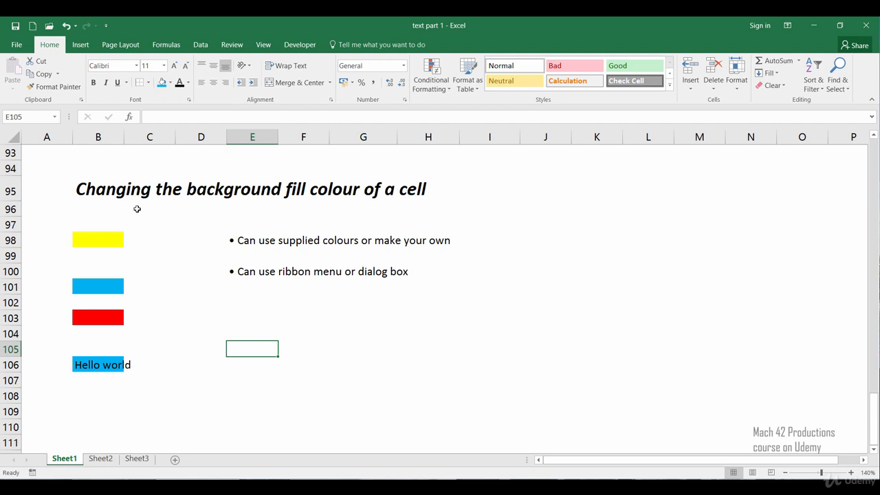
pyautogui.moveTo(125, 139); pyautogui.dragTo(136, 146)
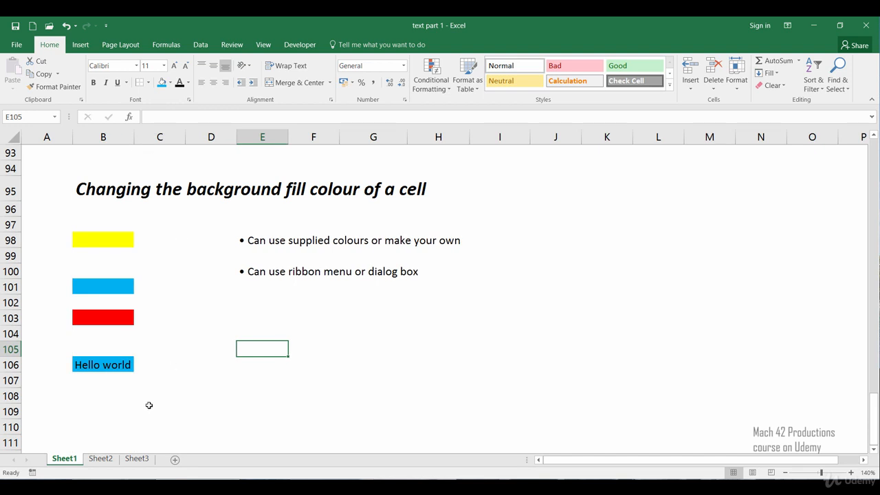
# Examine the background colours and pattern styles for B106 in the Format Cells fill settings without choosing one
pyautogui.click(117, 372)
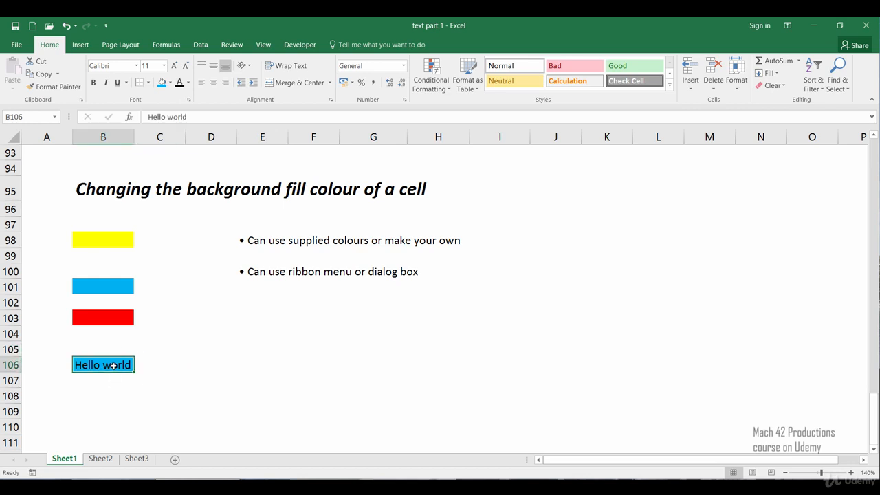
pyautogui.rightClick(114, 366)
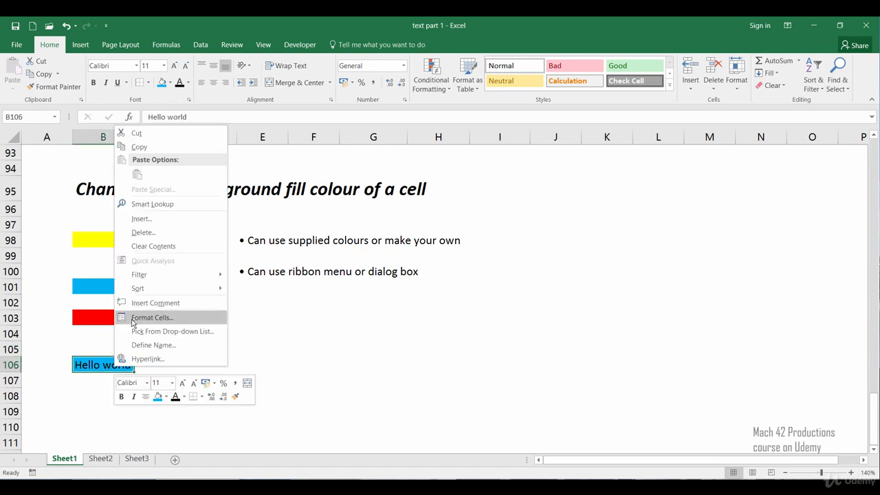
pyautogui.click(181, 318)
pyautogui.moveTo(191, 183); pyautogui.dragTo(362, 139)
pyautogui.click(346, 160)
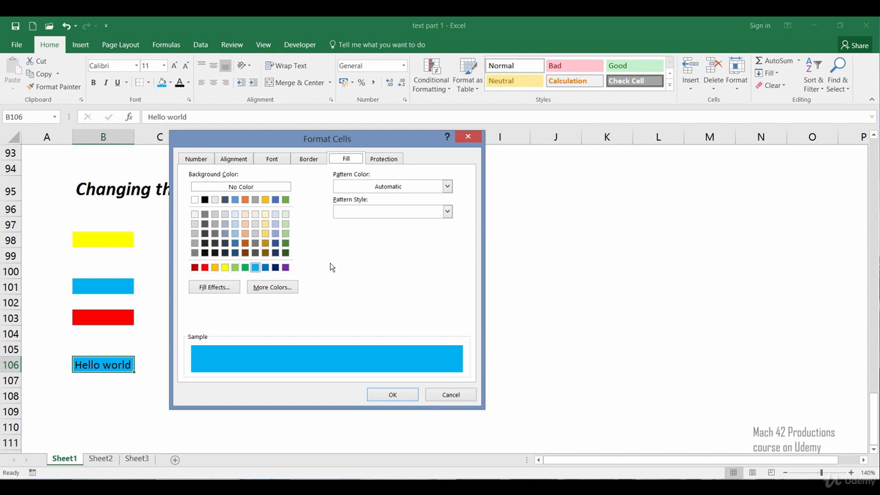
pyautogui.click(447, 214)
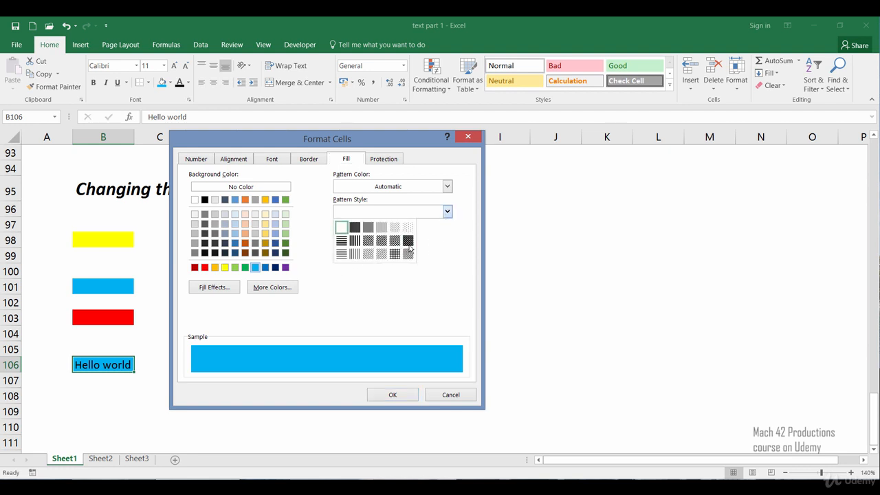
pyautogui.click(348, 295)
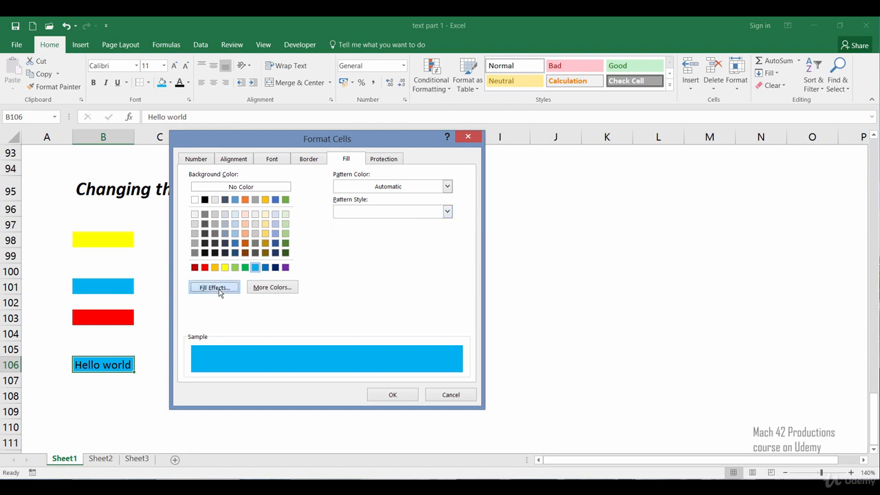
# Examine the gradient colours, shading styles and variants in Fill Effects for B106, leaving without applying any
pyautogui.click(218, 288)
pyautogui.moveTo(134, 185); pyautogui.dragTo(285, 142)
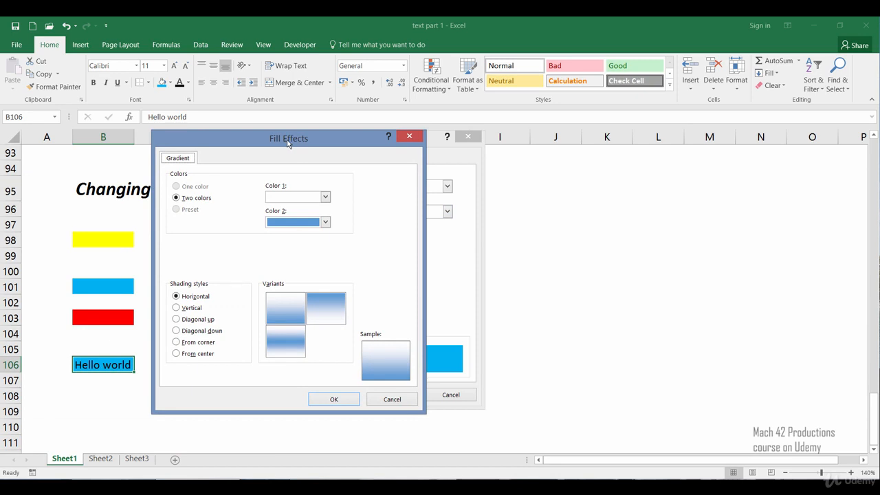
pyautogui.click(376, 404)
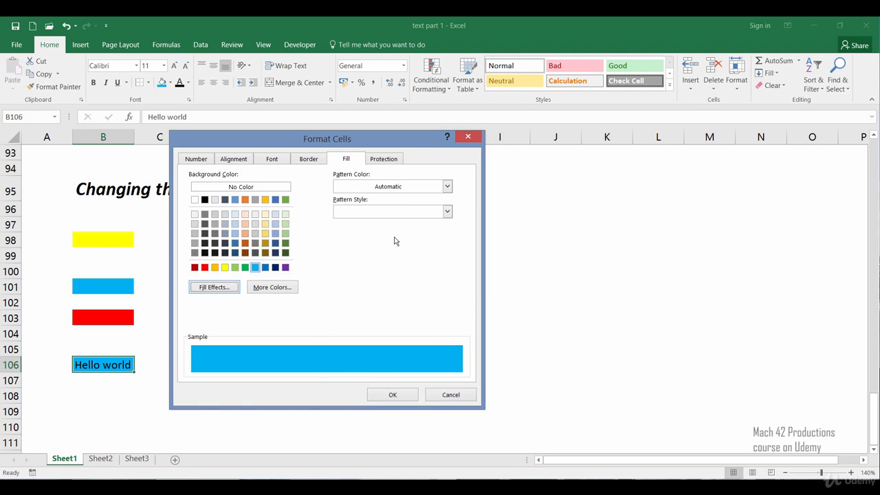
# Review the pattern styles and gradient fill effects for B106 once more, closing Format Cells without changing the fill
pyautogui.click(447, 212)
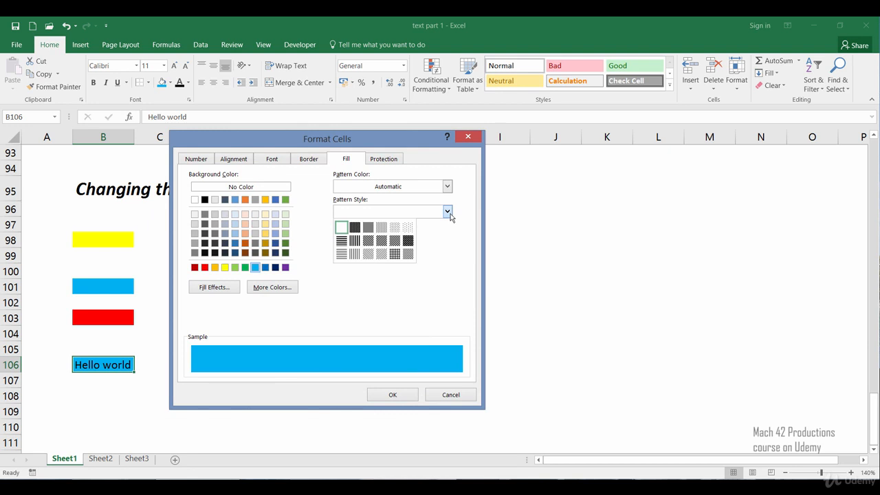
pyautogui.click(218, 294)
pyautogui.click(216, 293)
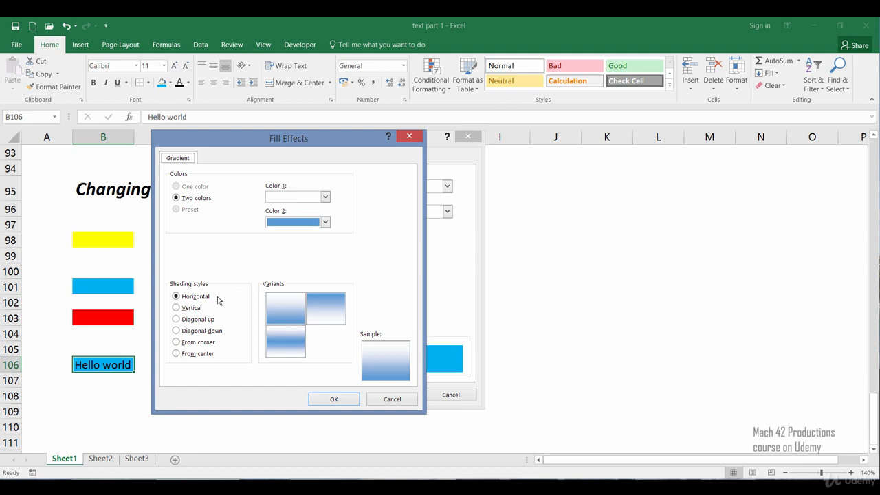
pyautogui.click(390, 399)
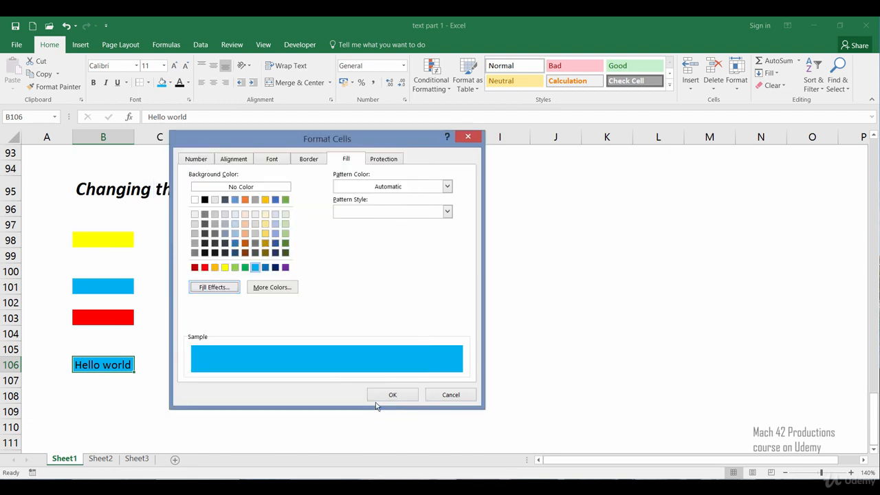
pyautogui.click(450, 395)
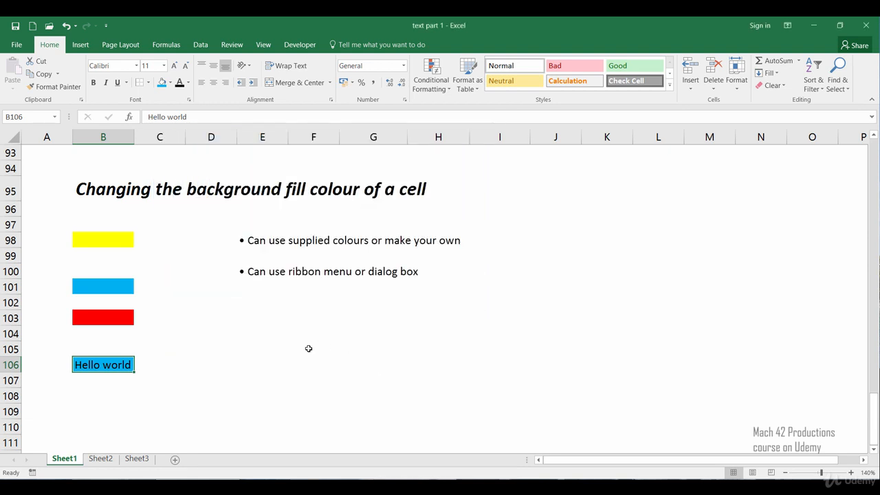
pyautogui.click(258, 391)
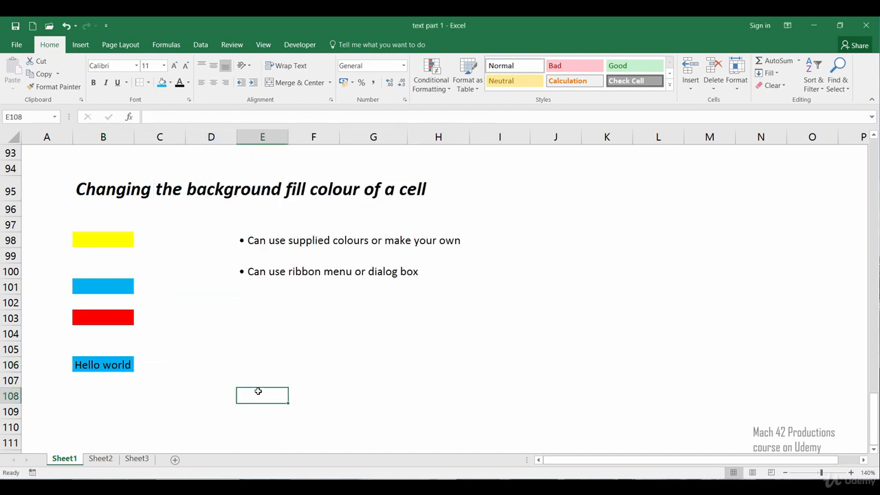